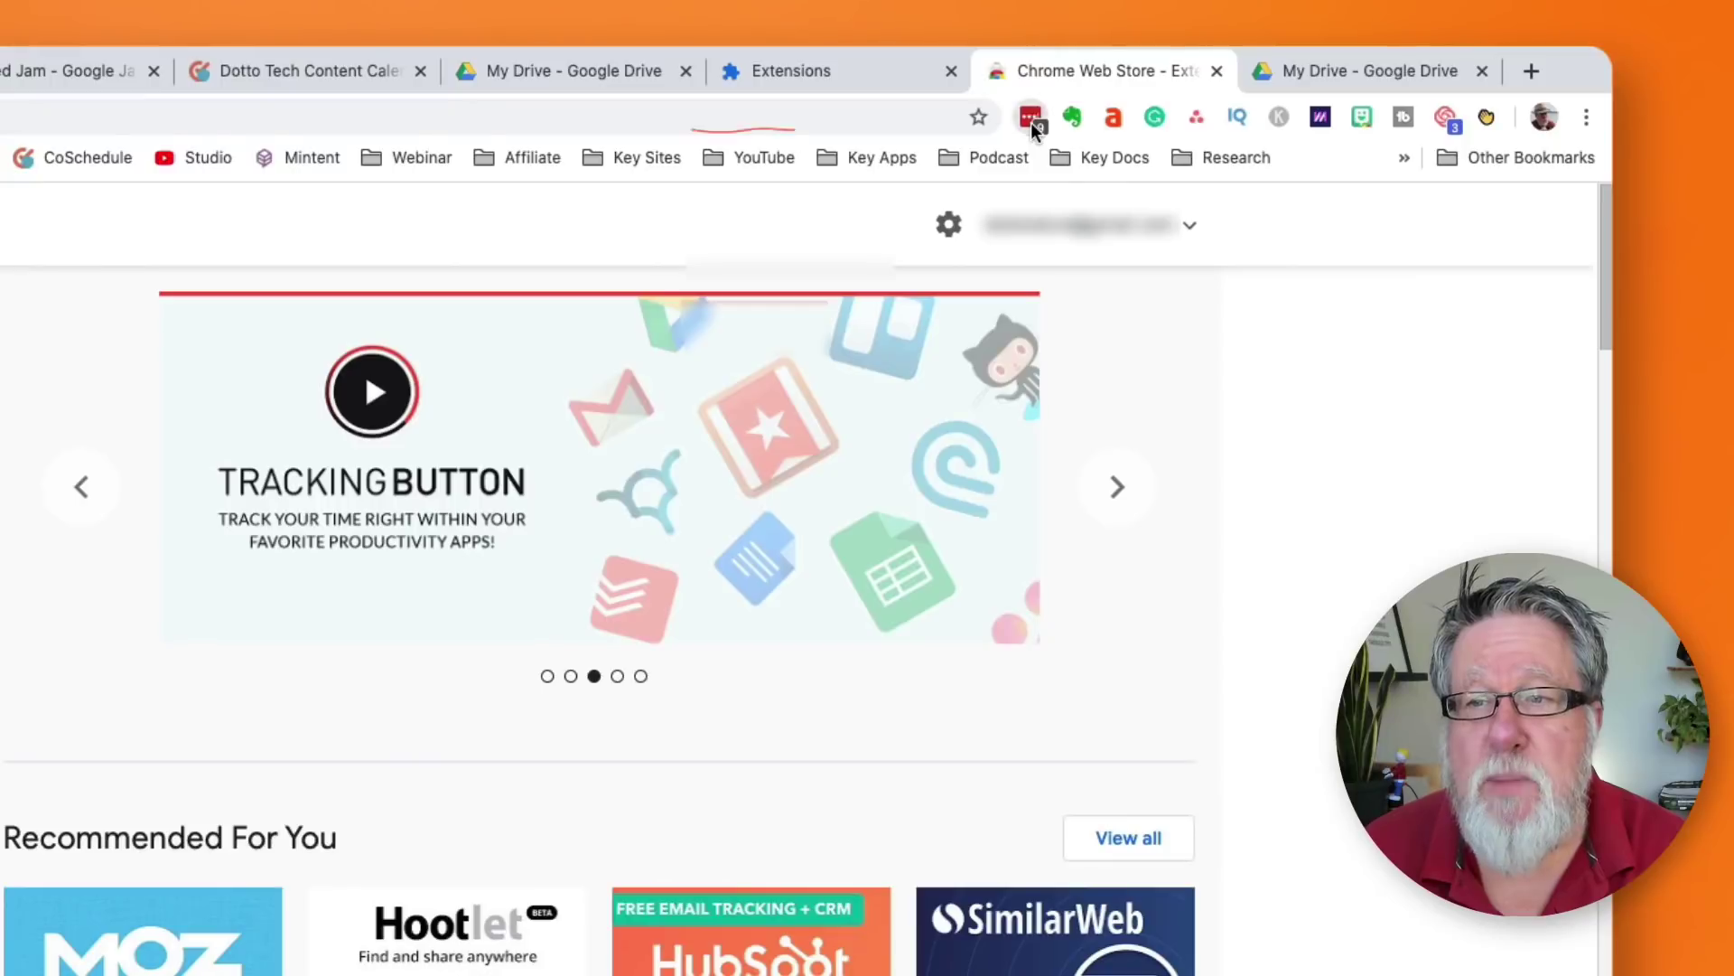
click(538, 213)
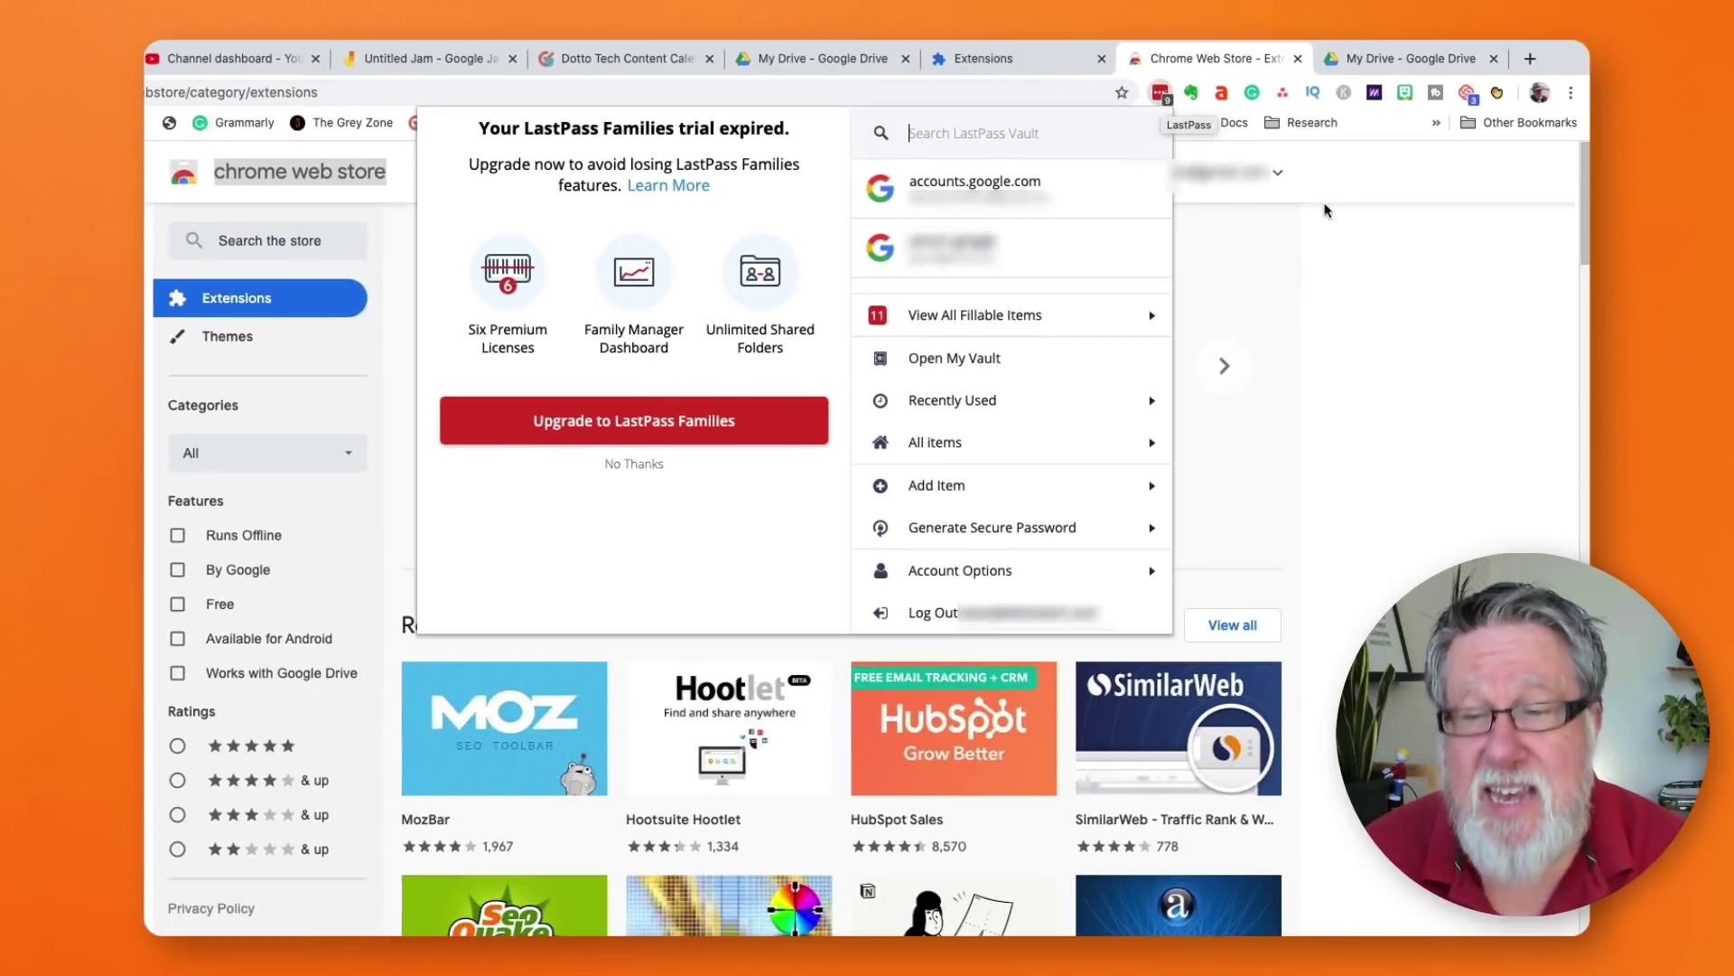
click(1325, 287)
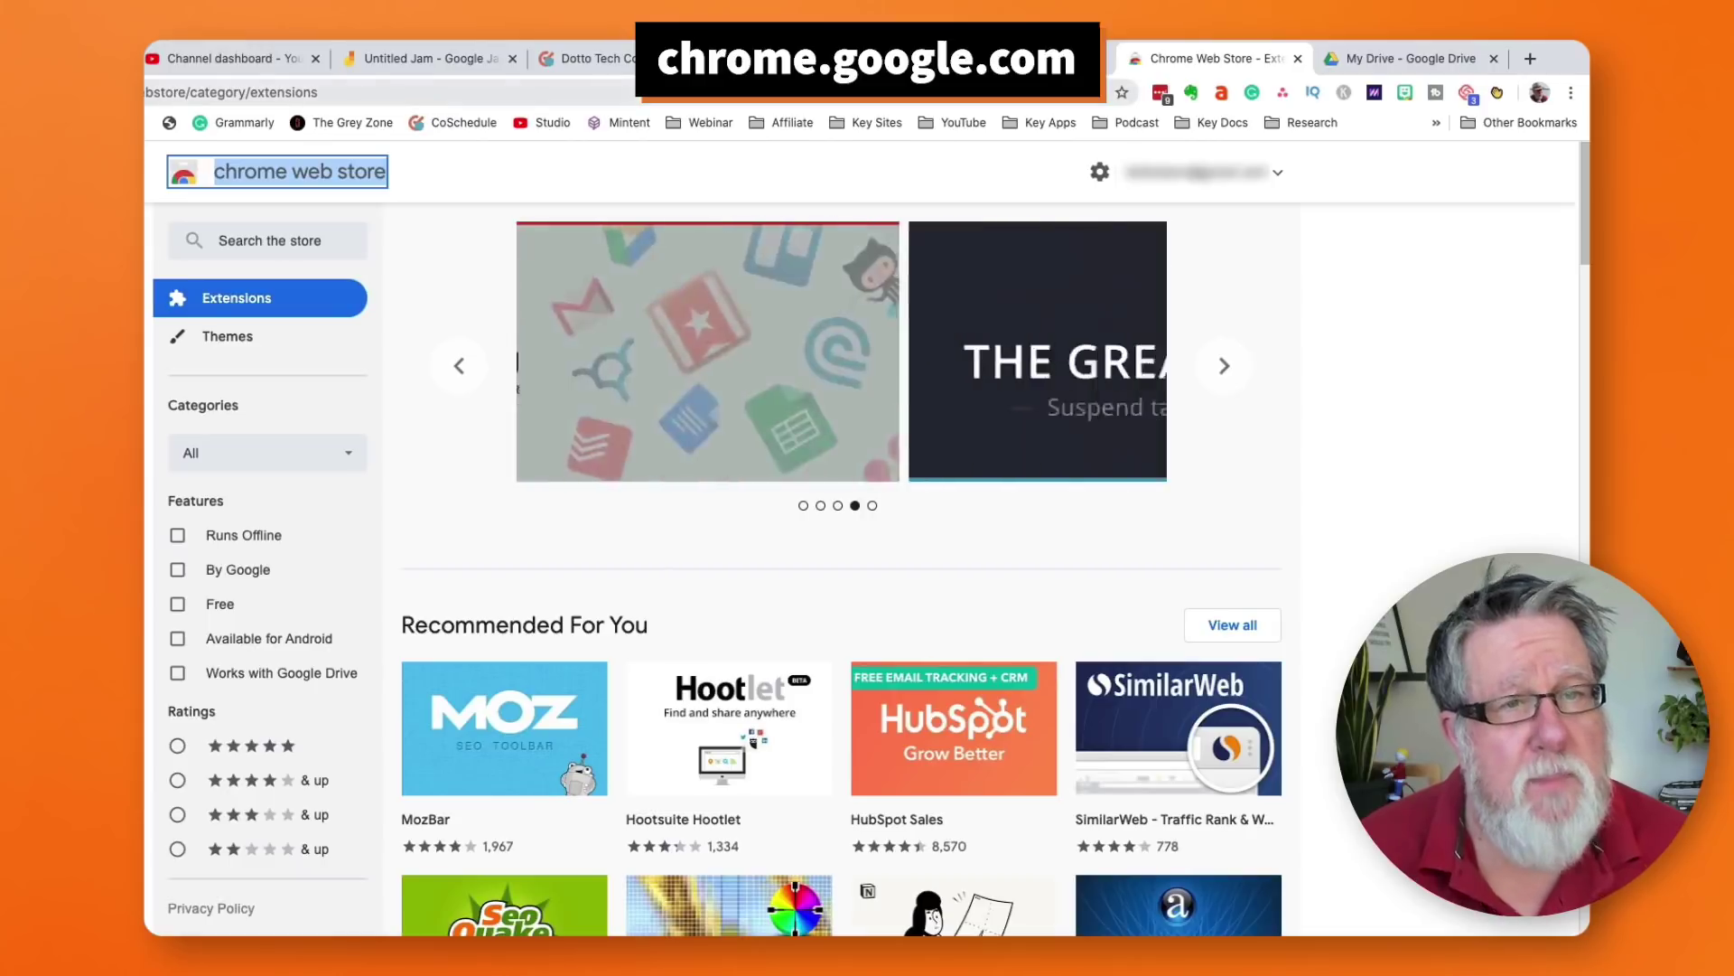
scroll(786, 596, down, 10)
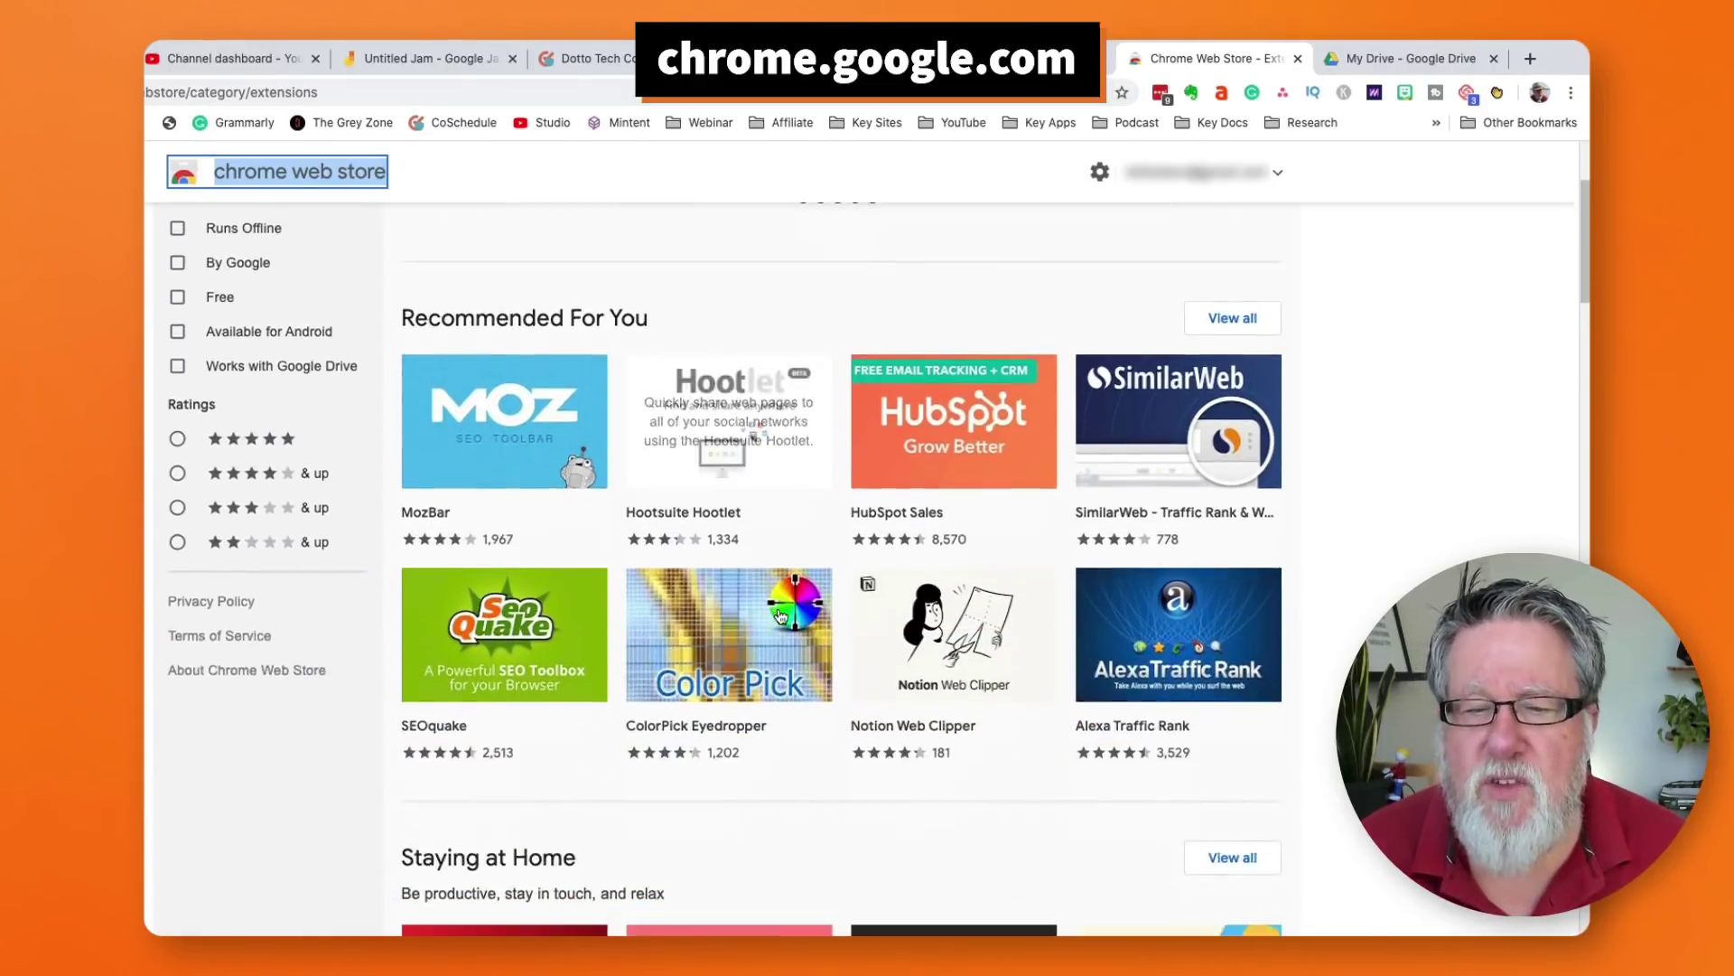
scroll(782, 617, down, 10)
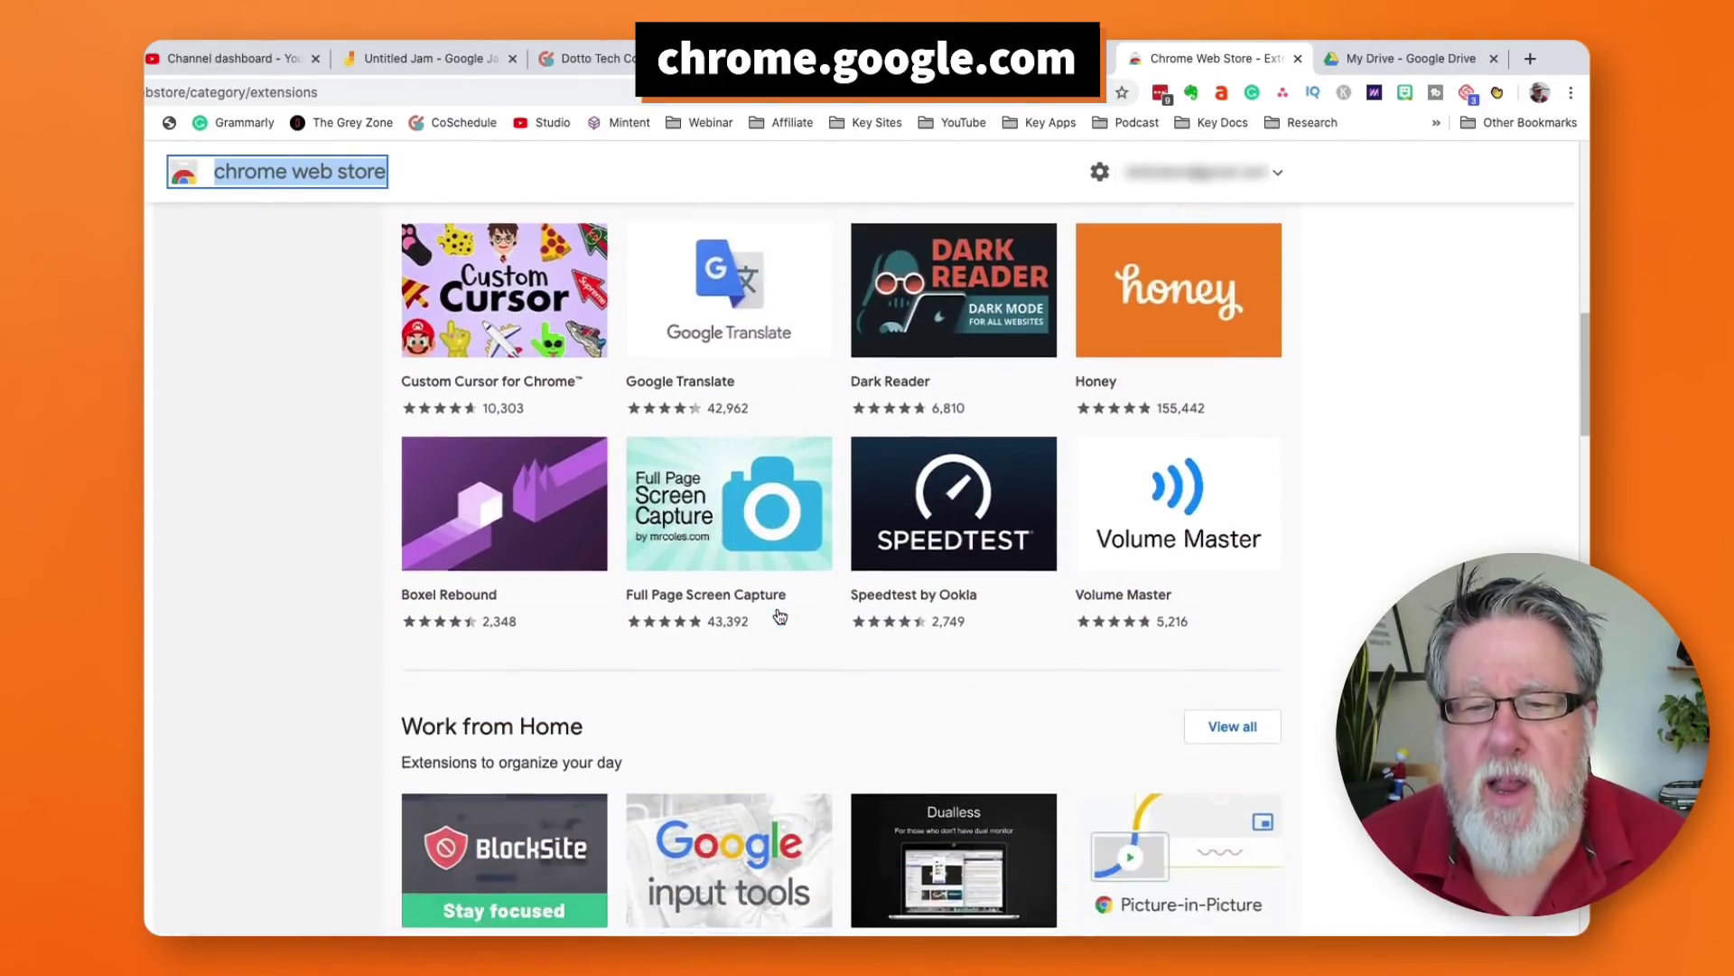
scroll(778, 615, down, 7)
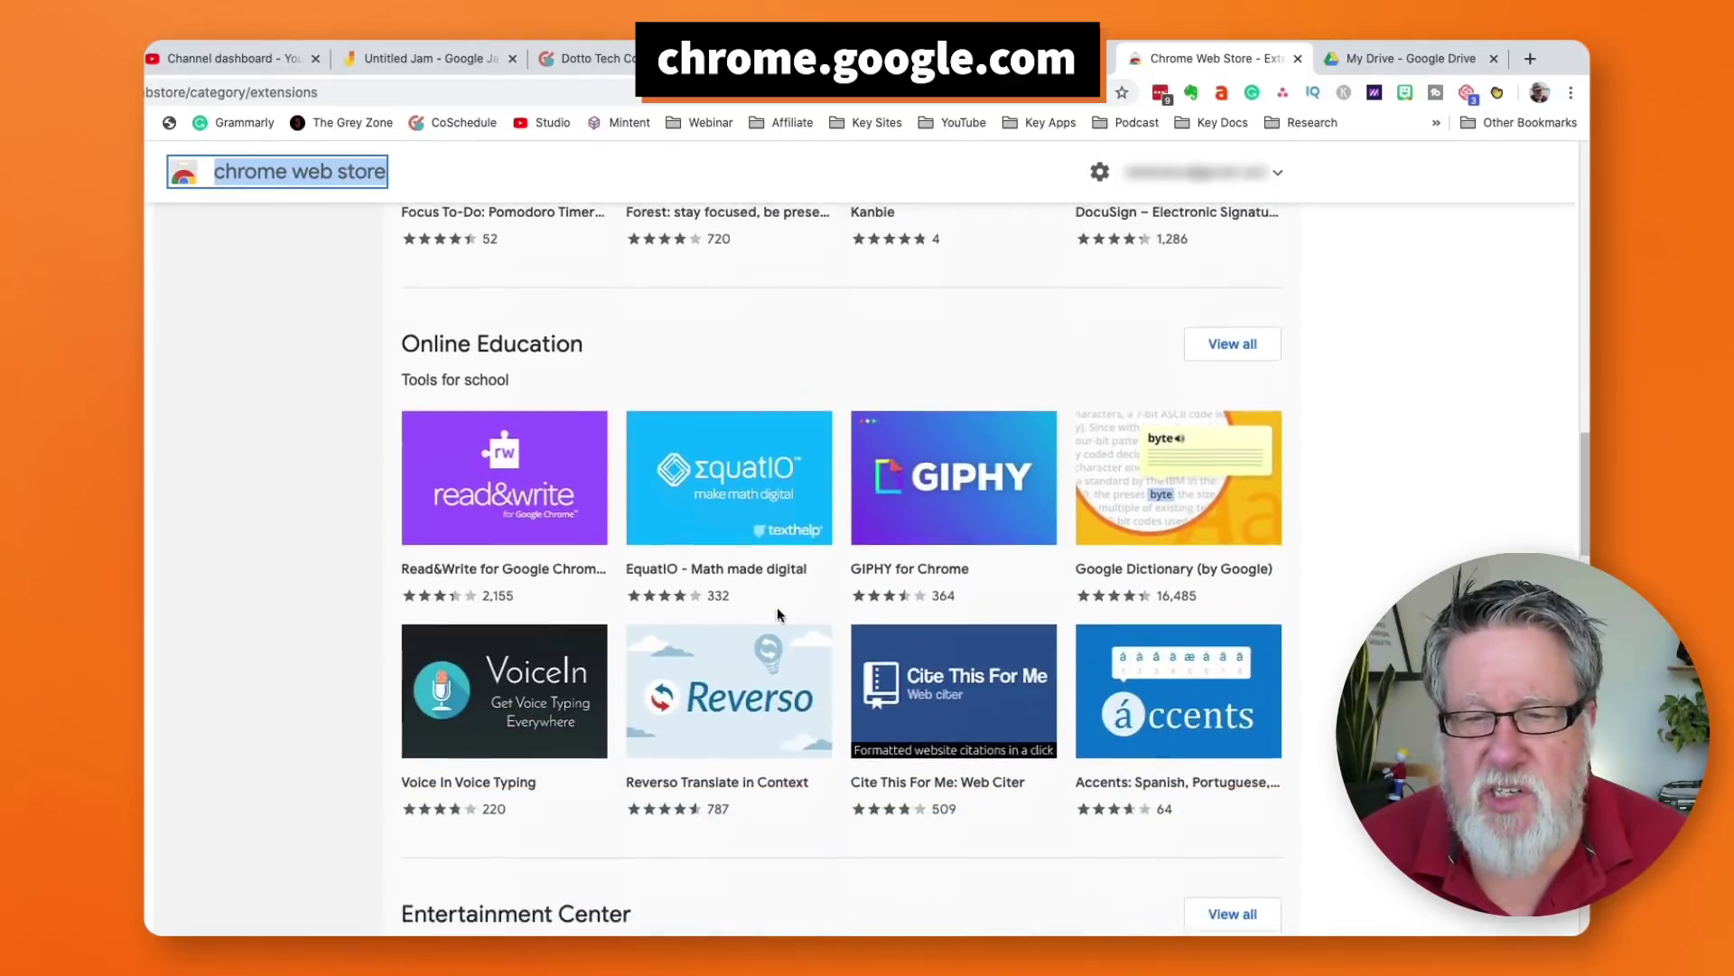
scroll(780, 616, down, 3)
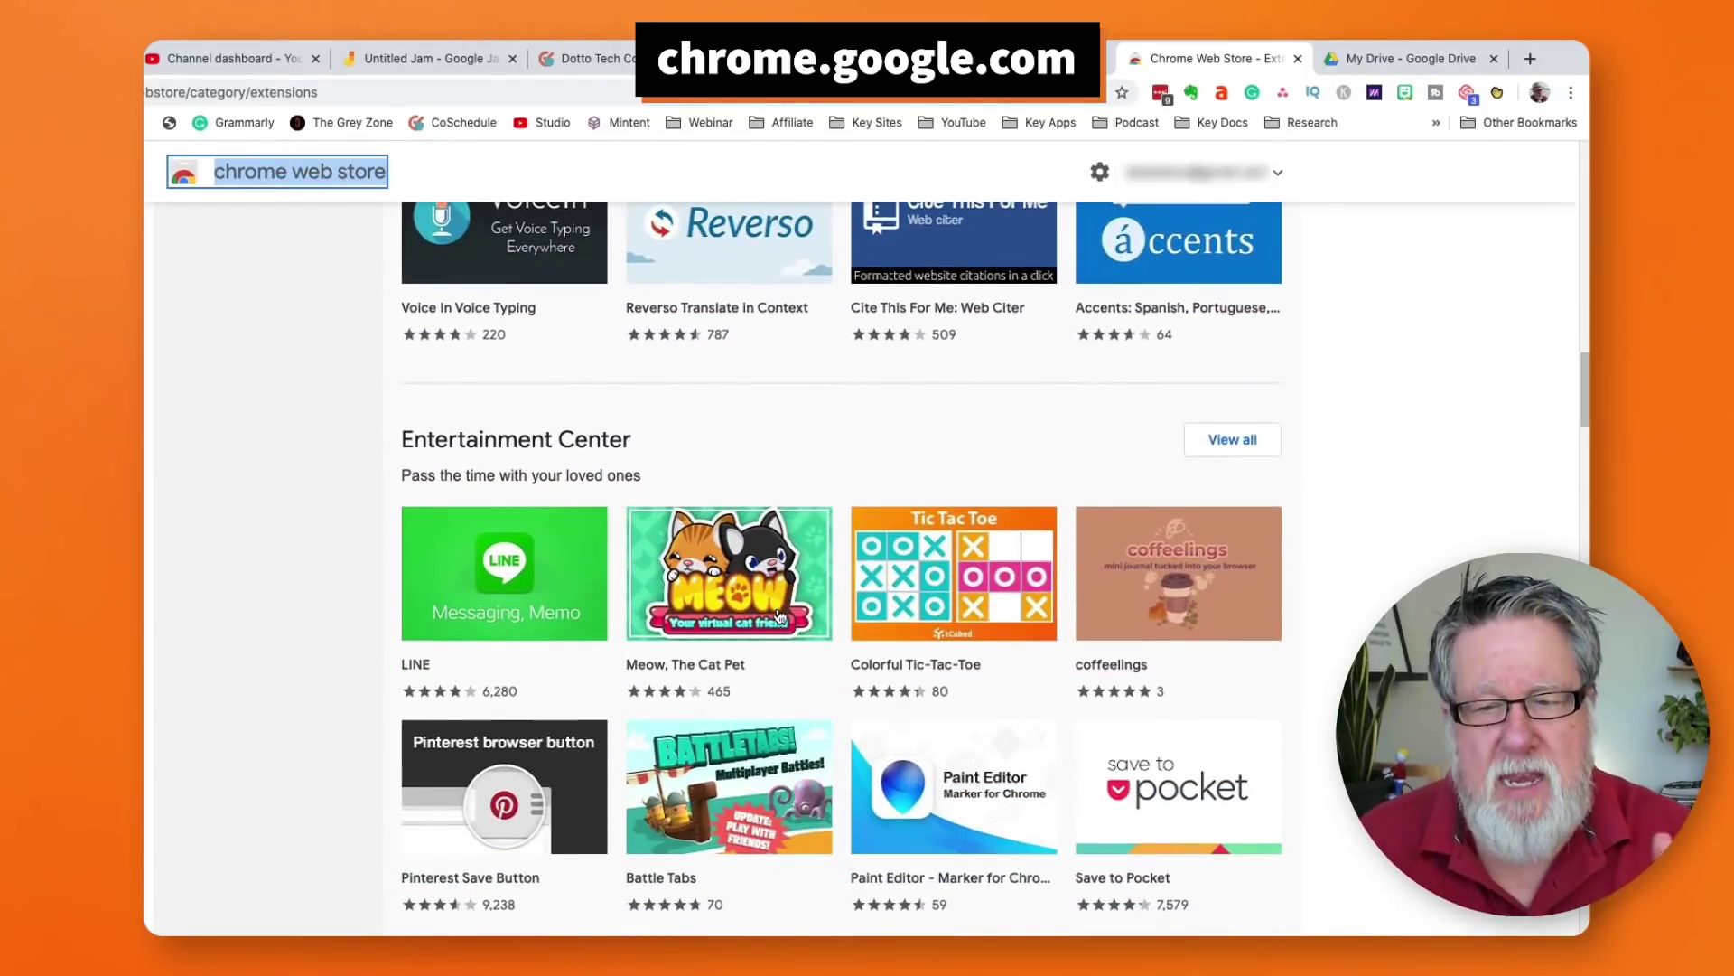
scroll(777, 616, up, 20)
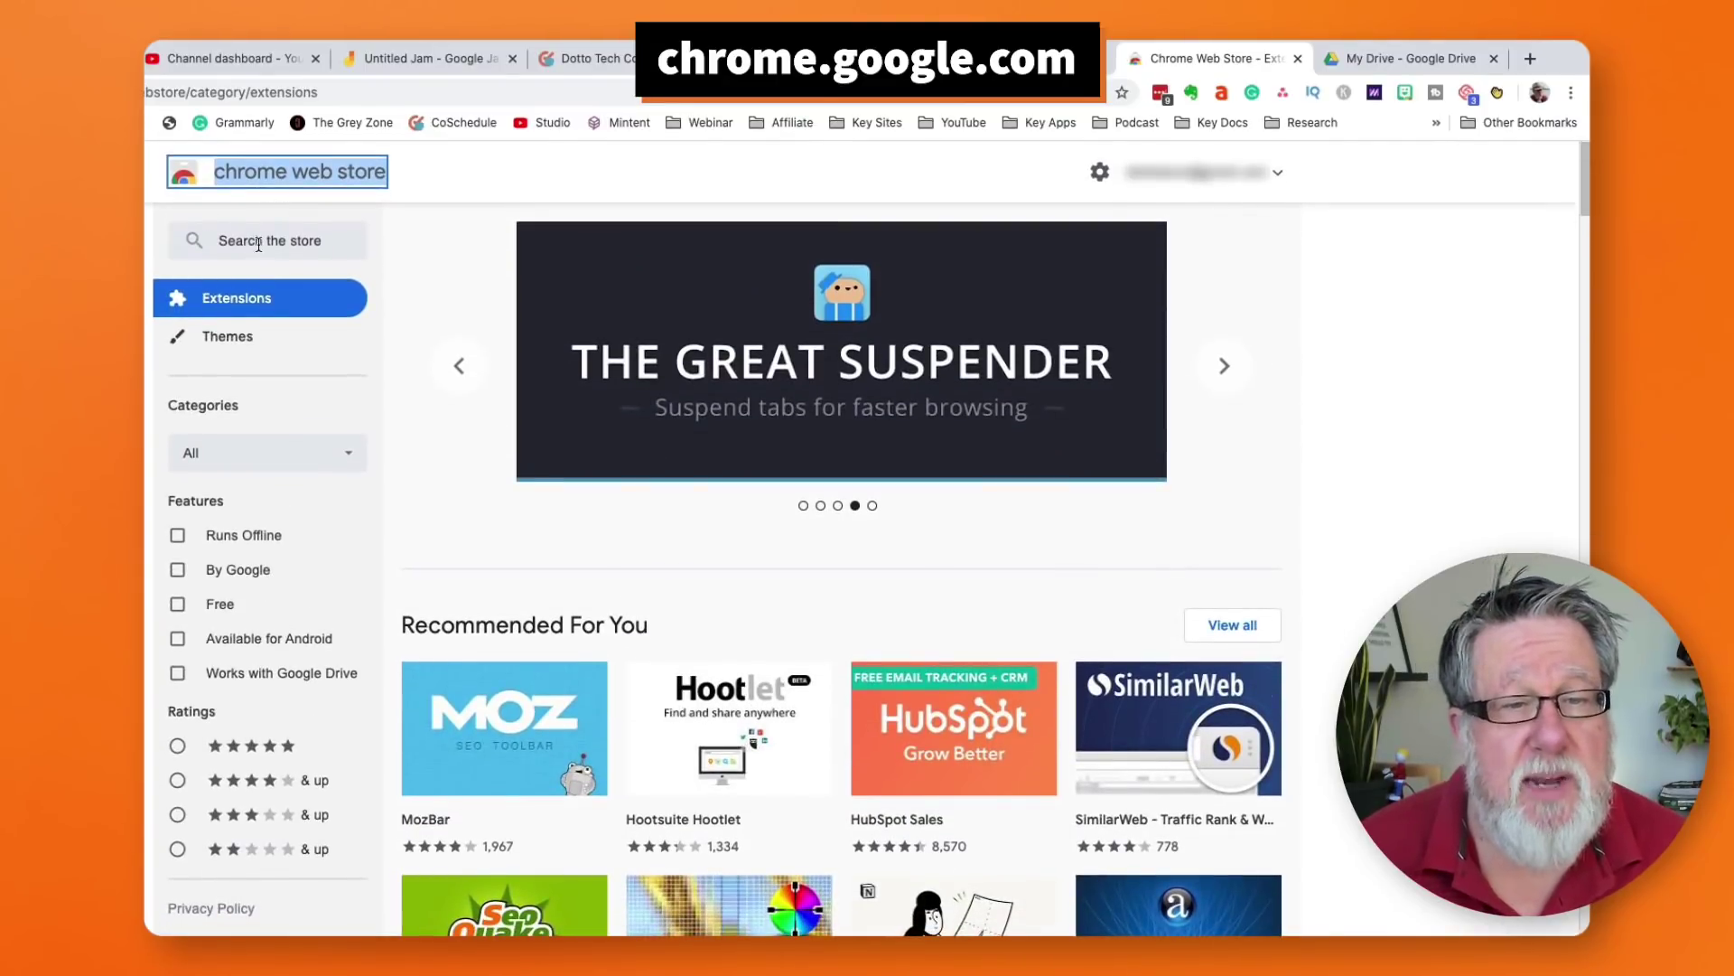
- Search the Chrome Web Store for 'lastpass', then select the search term to replace it
click(258, 242)
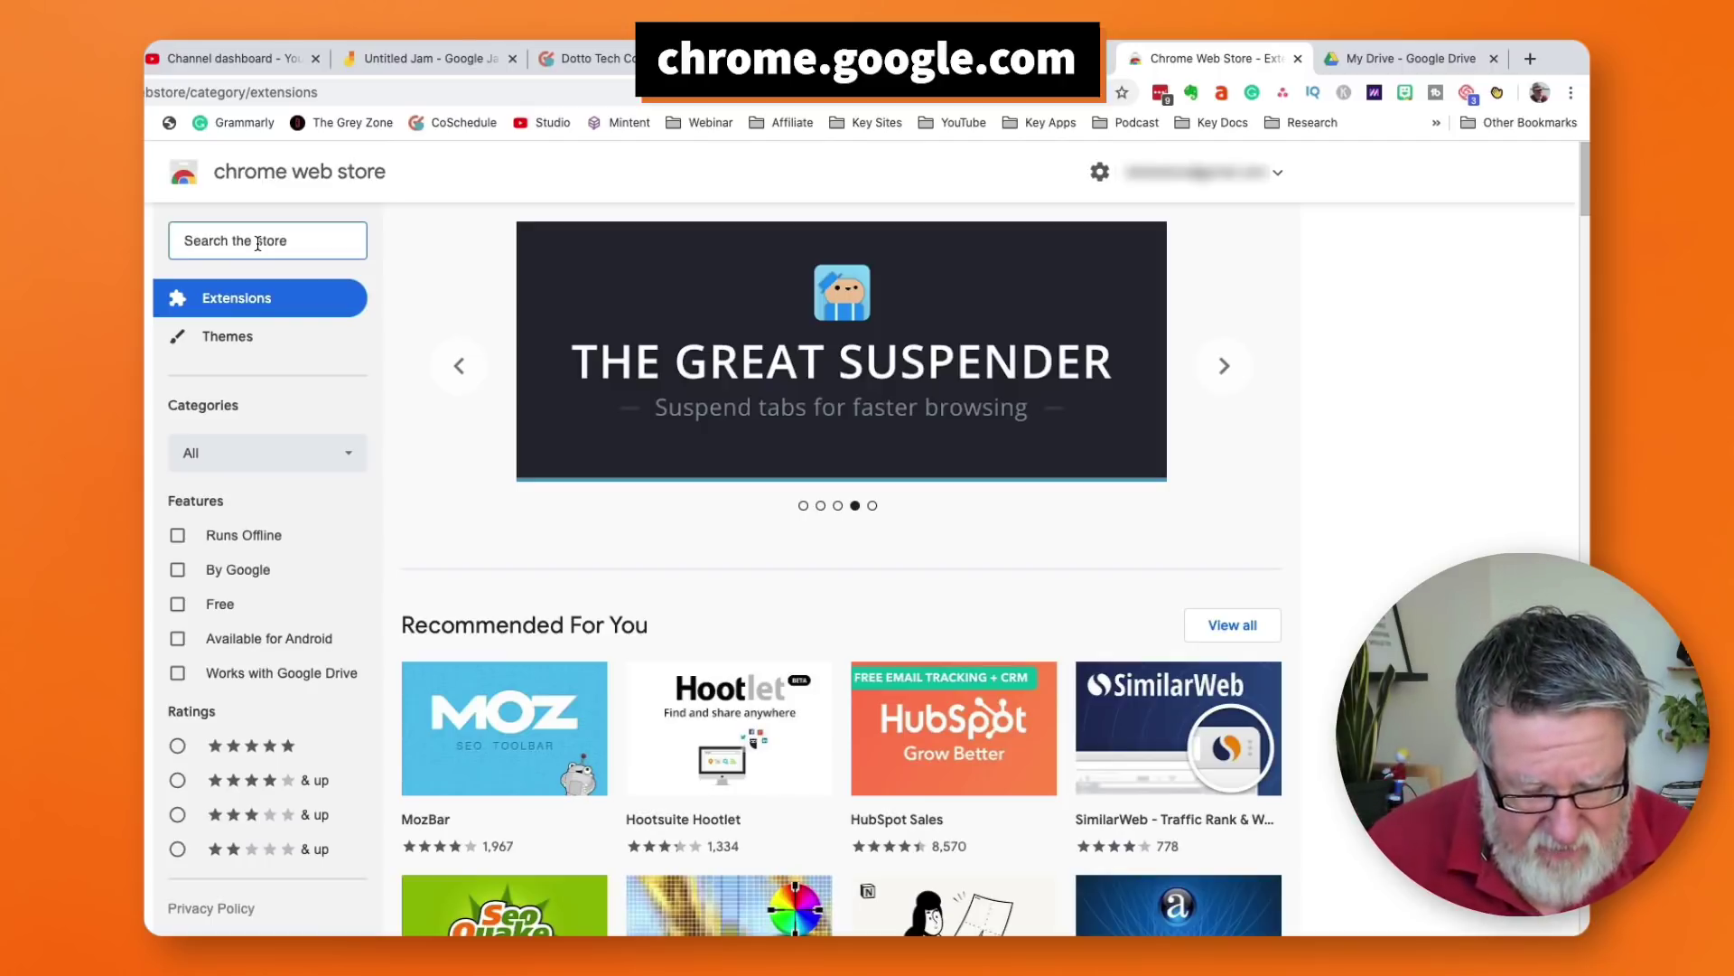
text(lastpass)
key(Return)
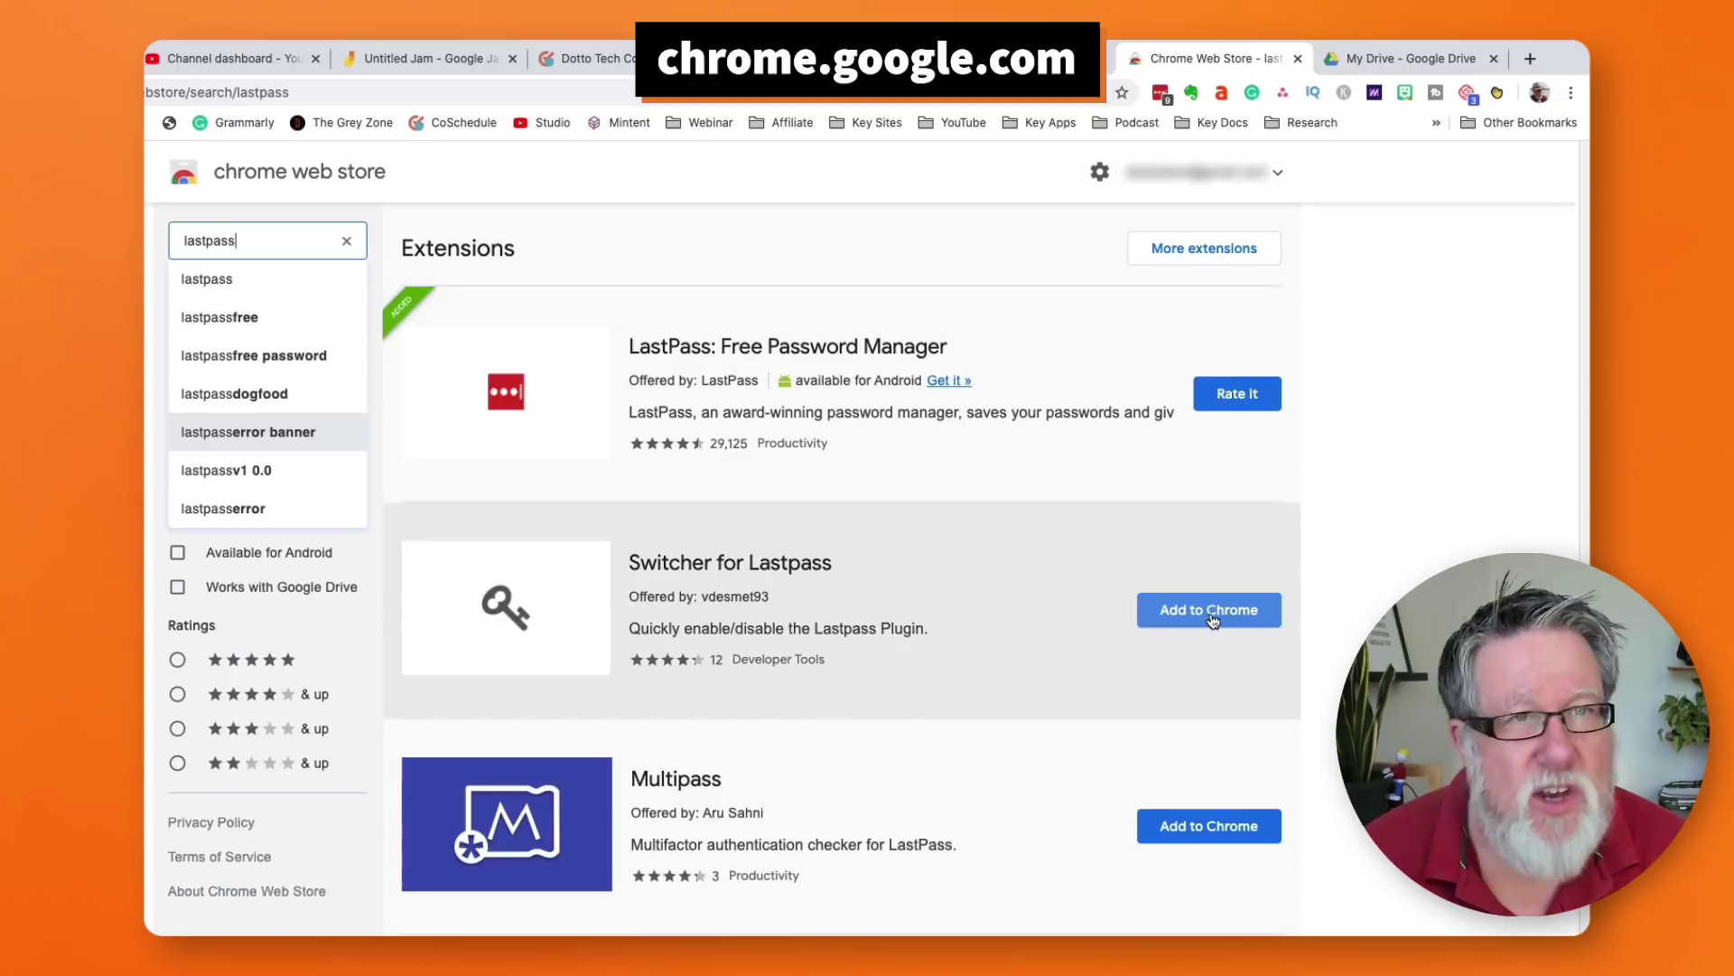
click(282, 236)
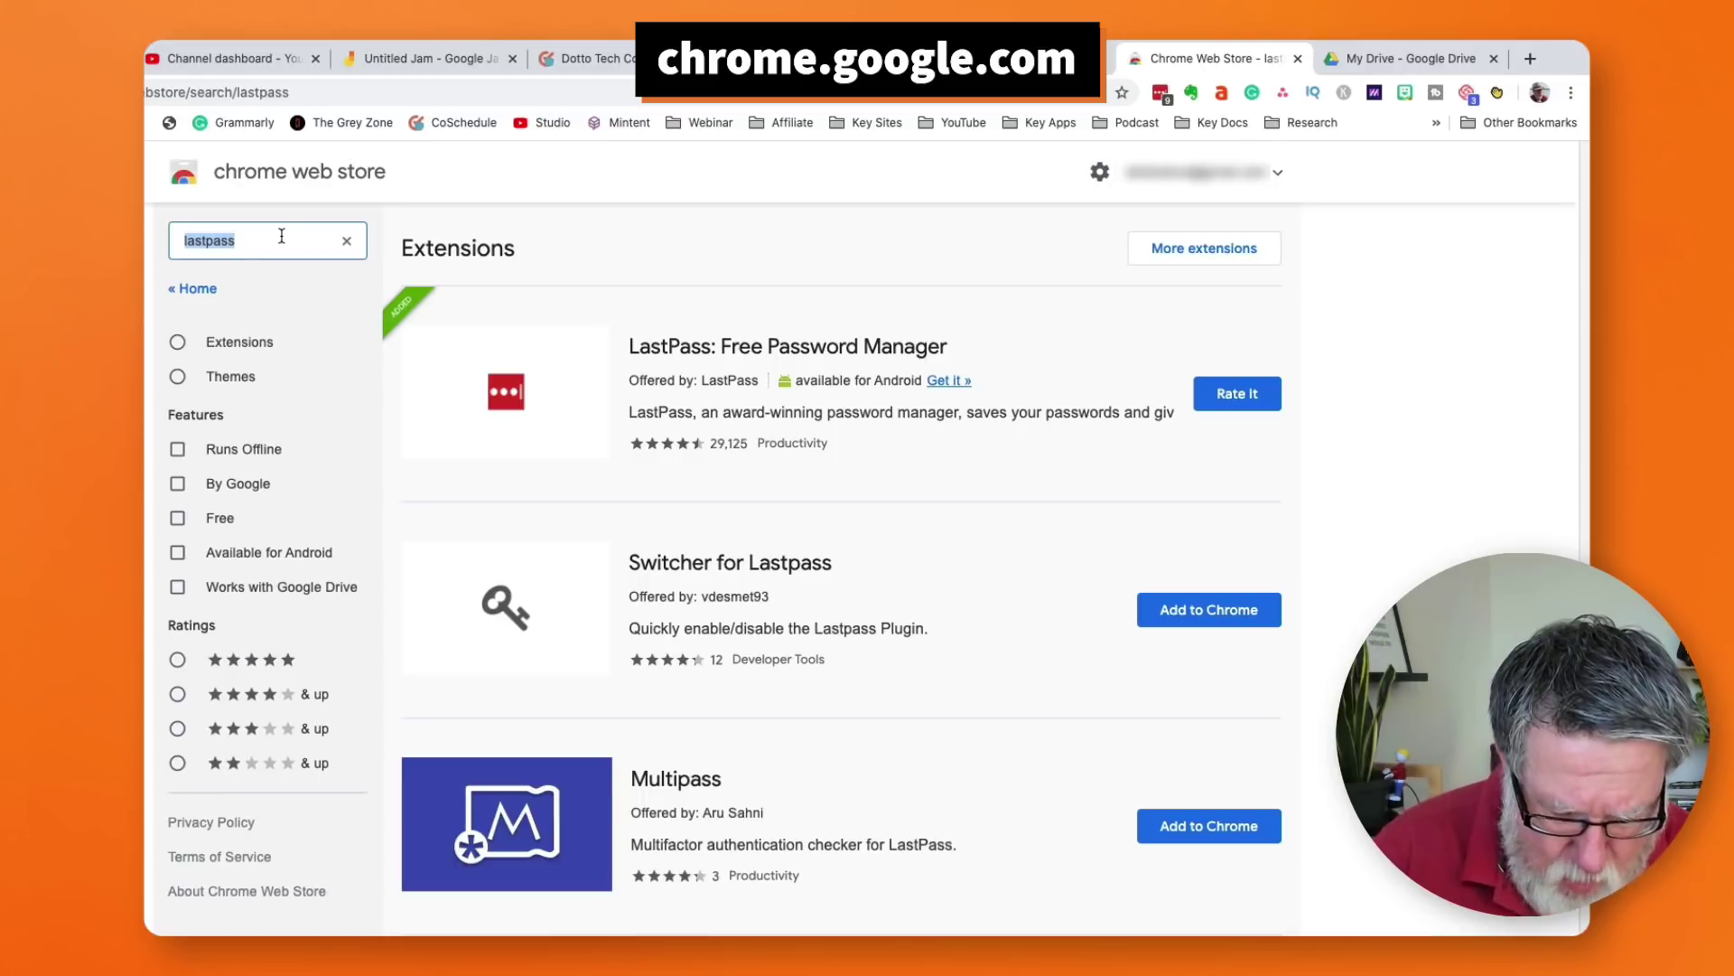
- Search the store for 'Dualless', cancel an Add to Chrome attempt, and open its detail page
text(Dualles)
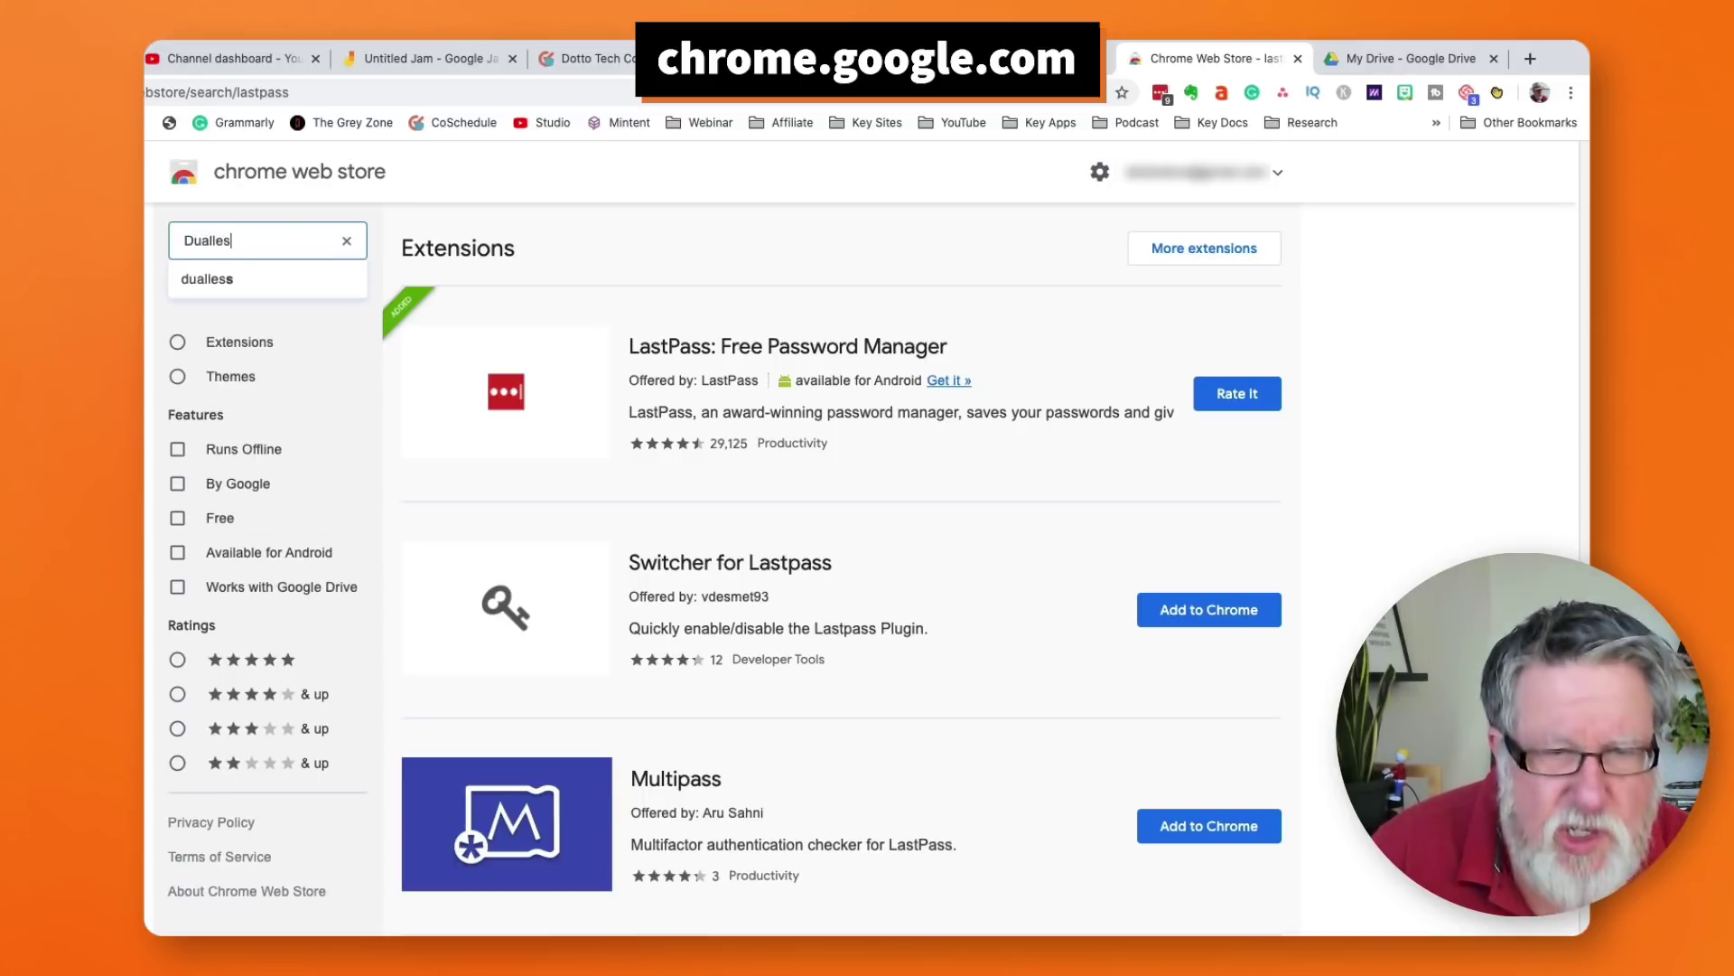
text(s)
key(Return)
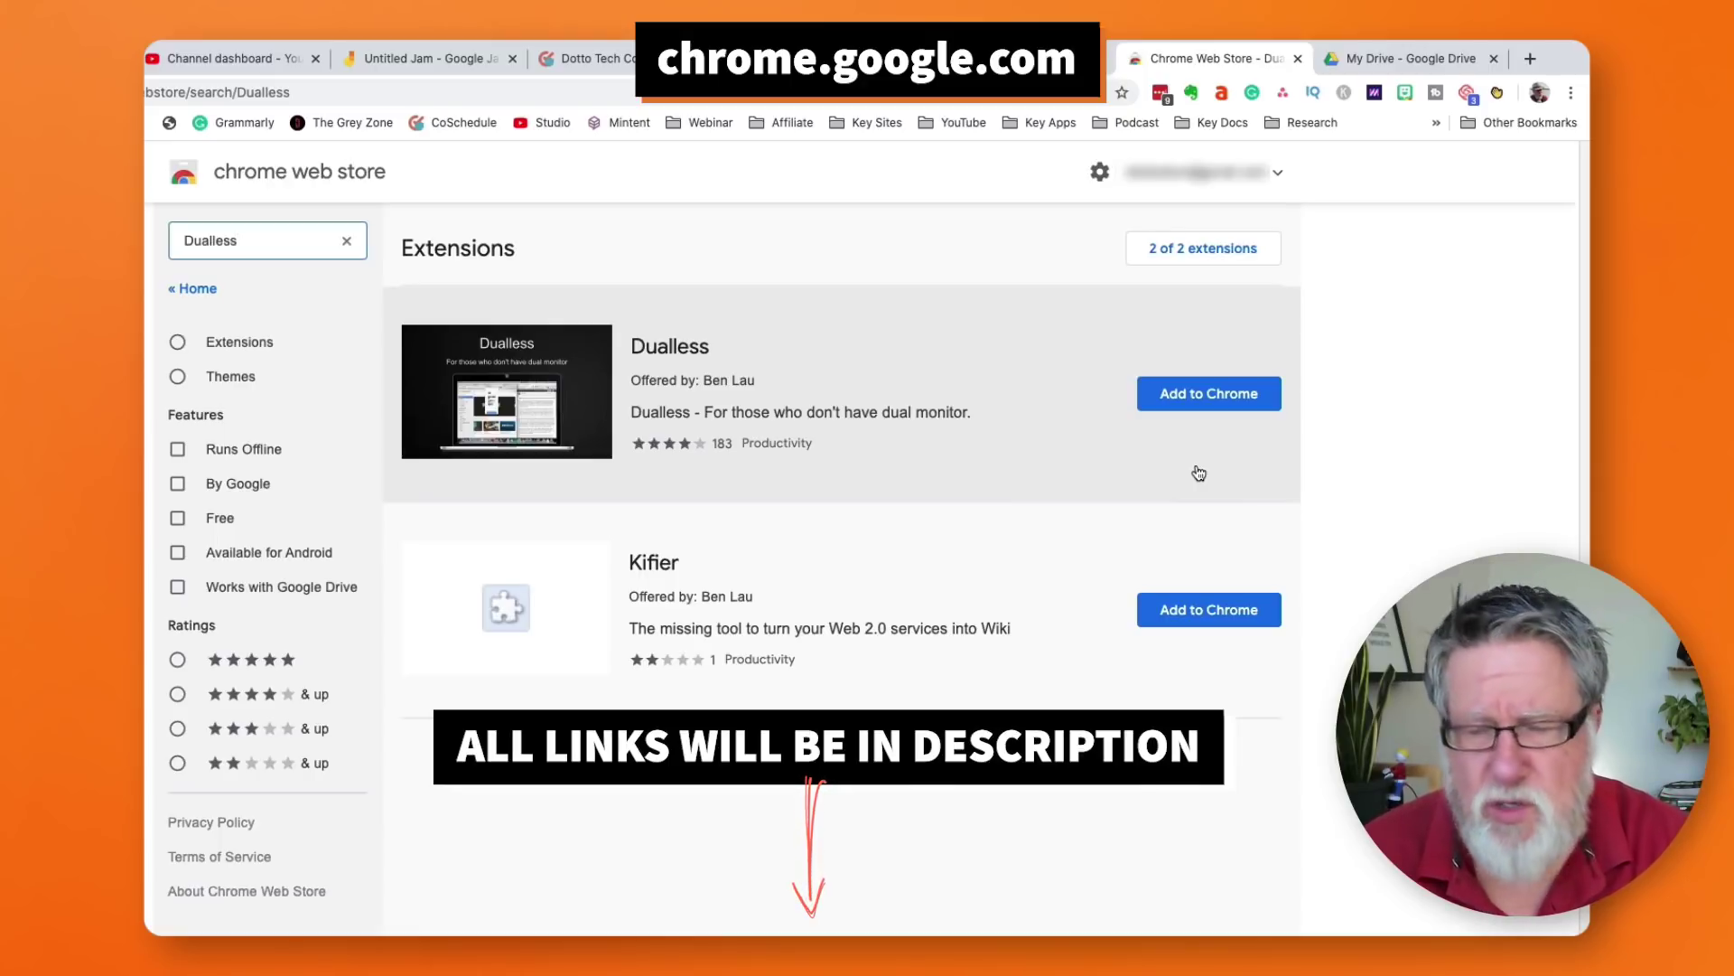
click(1216, 395)
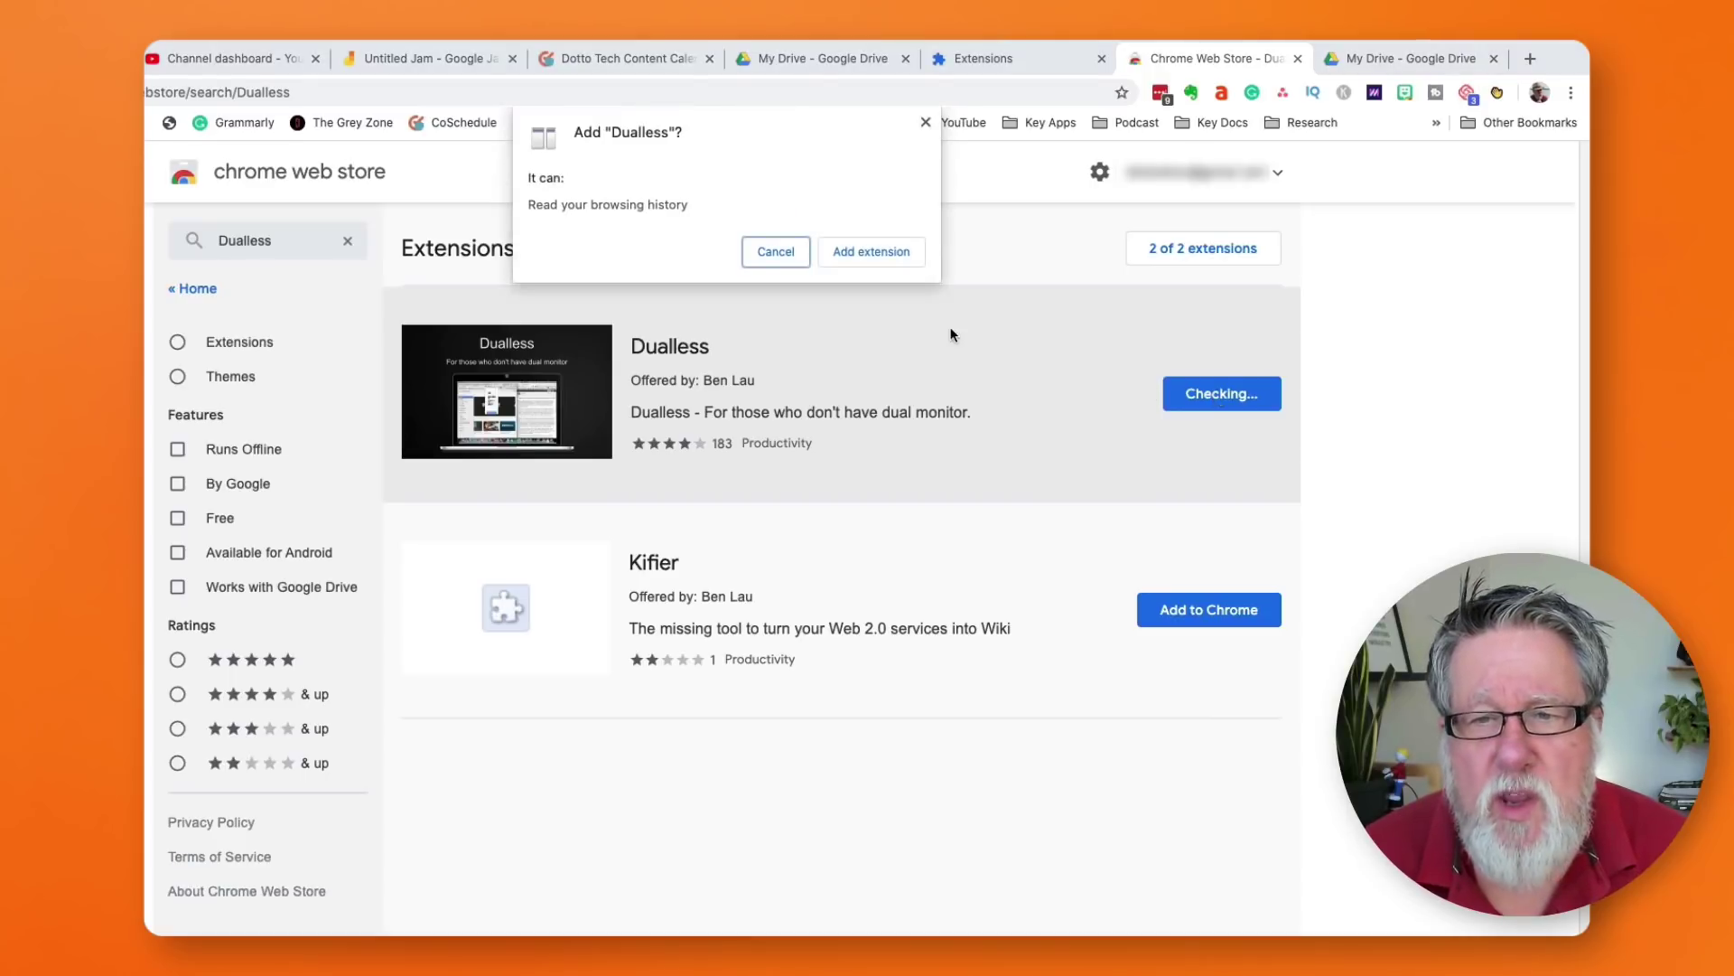
click(775, 252)
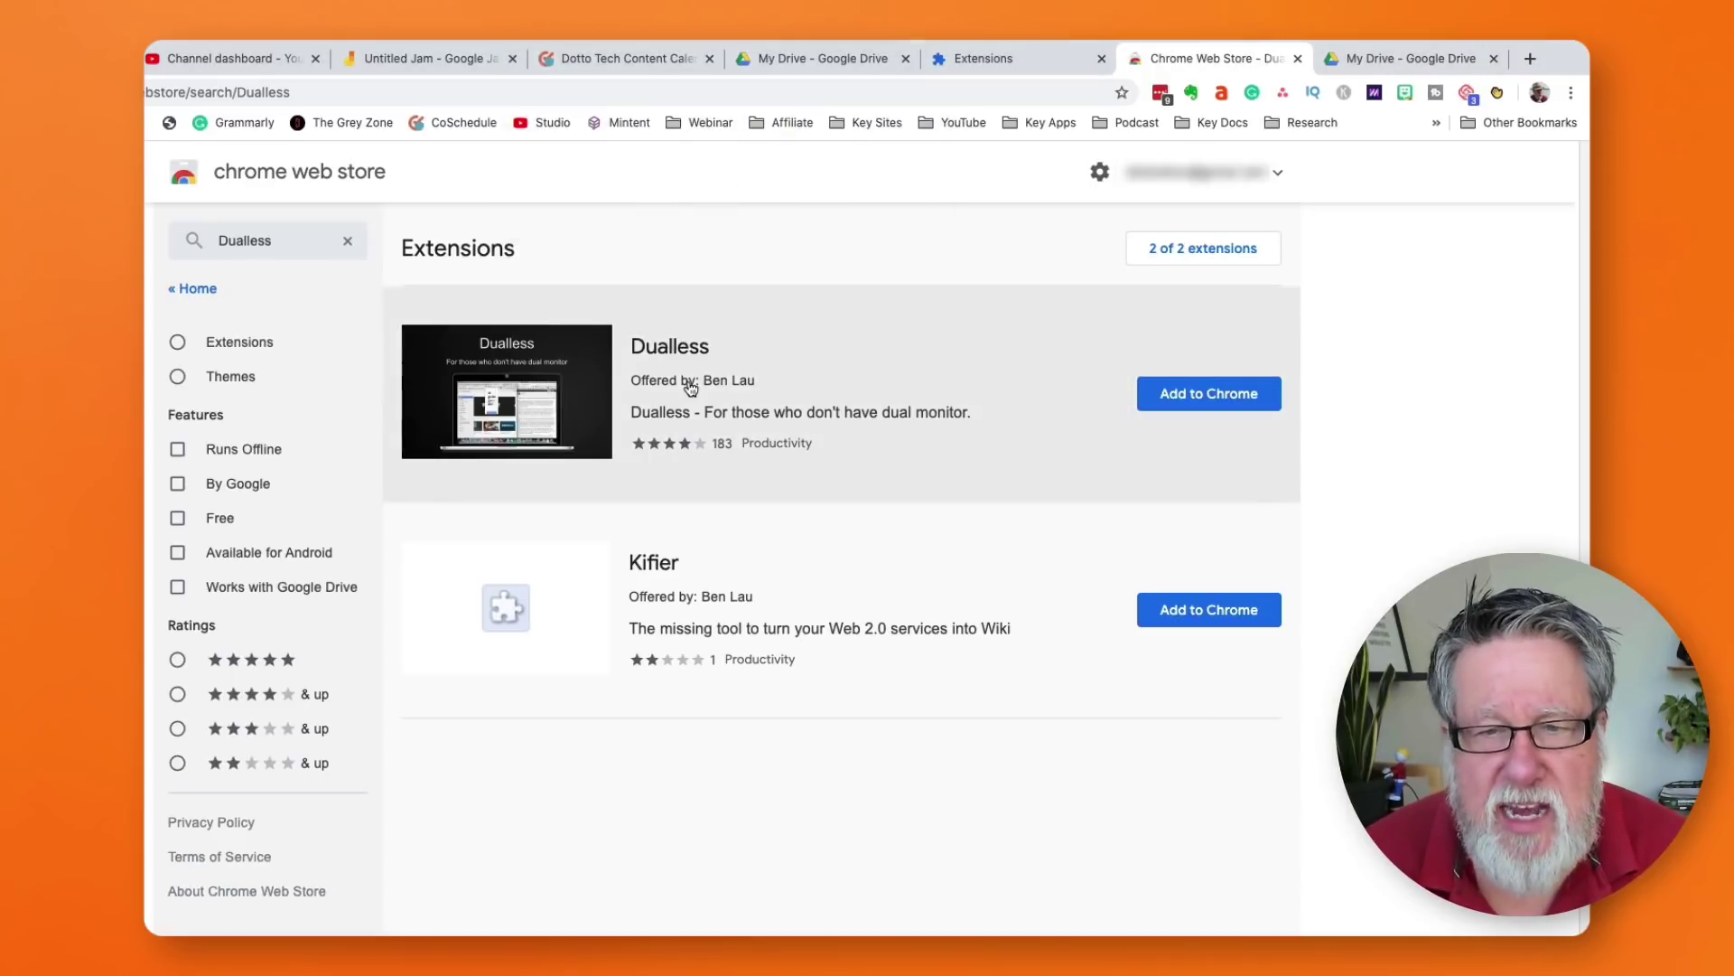
click(691, 387)
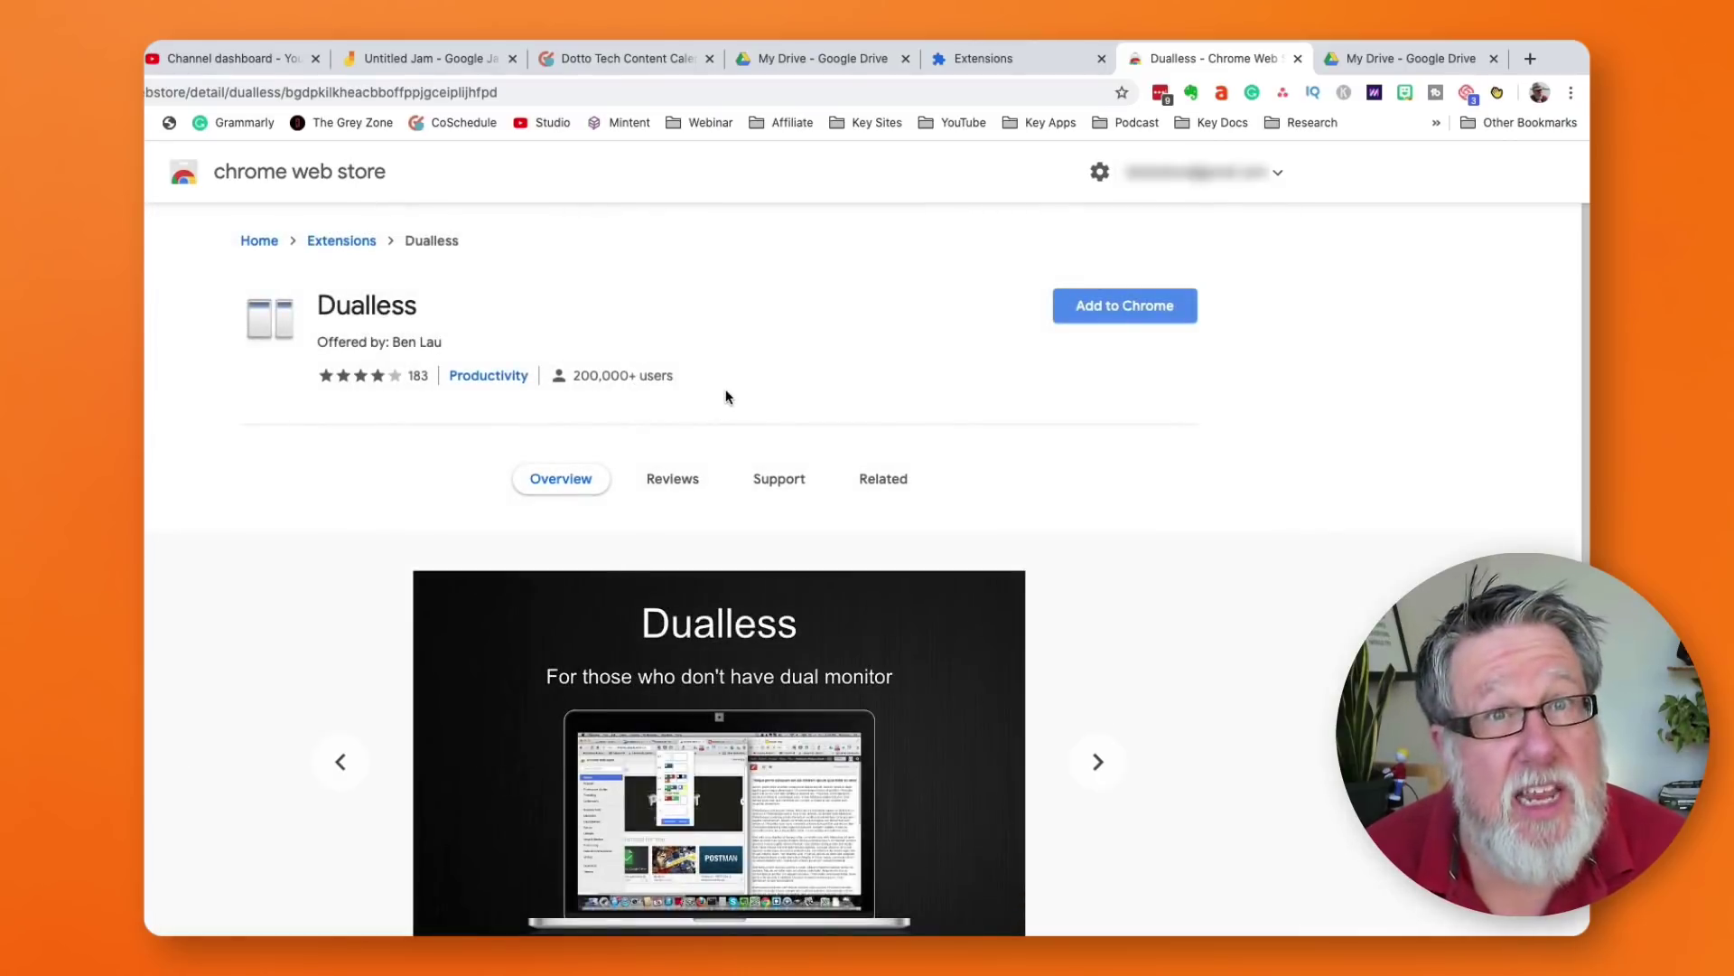
scroll(742, 412, down, 5)
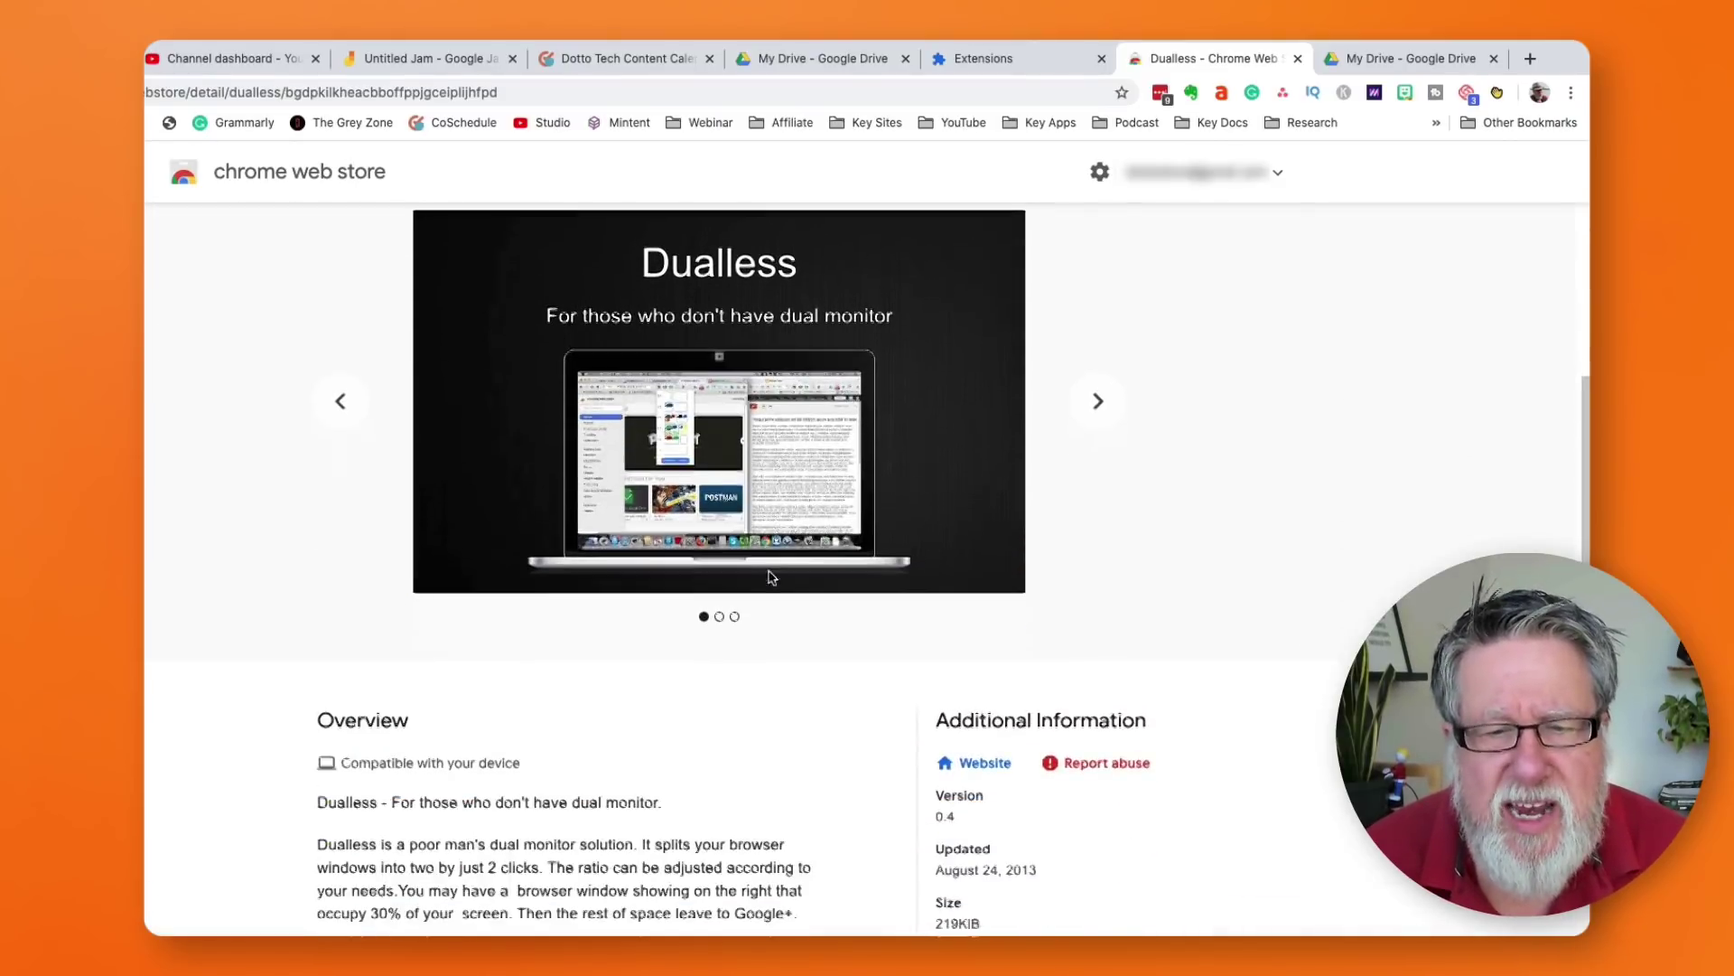
scroll(863, 510, down, 5)
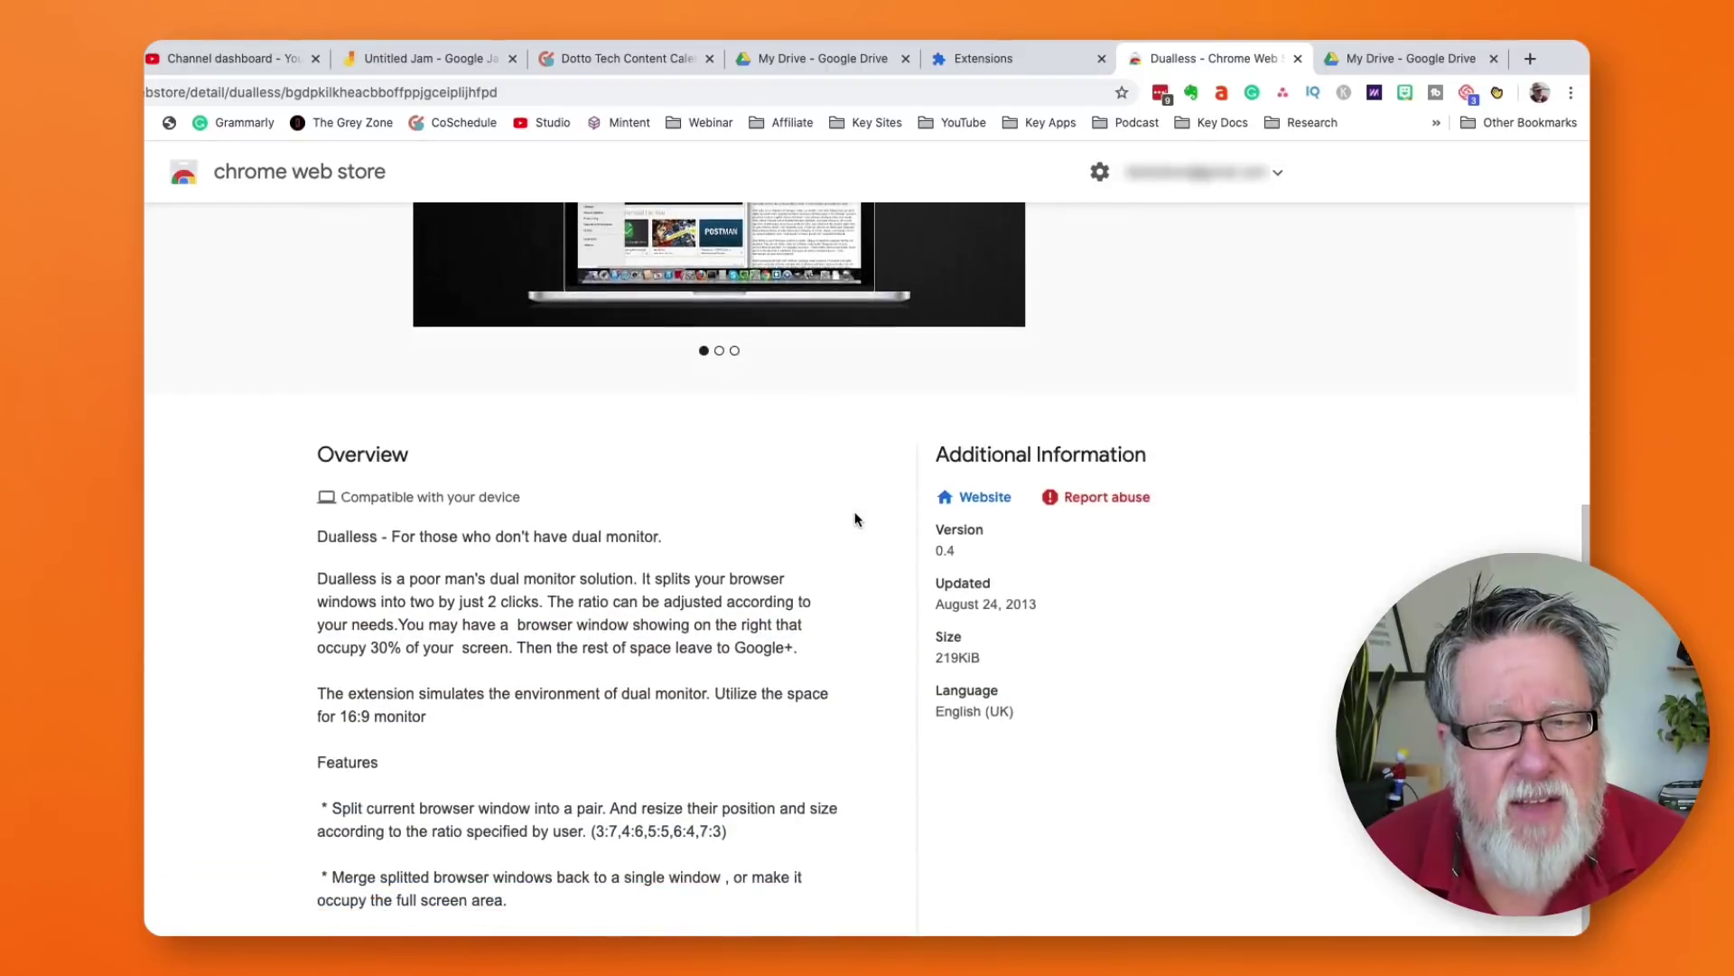
scroll(854, 519, down, 1)
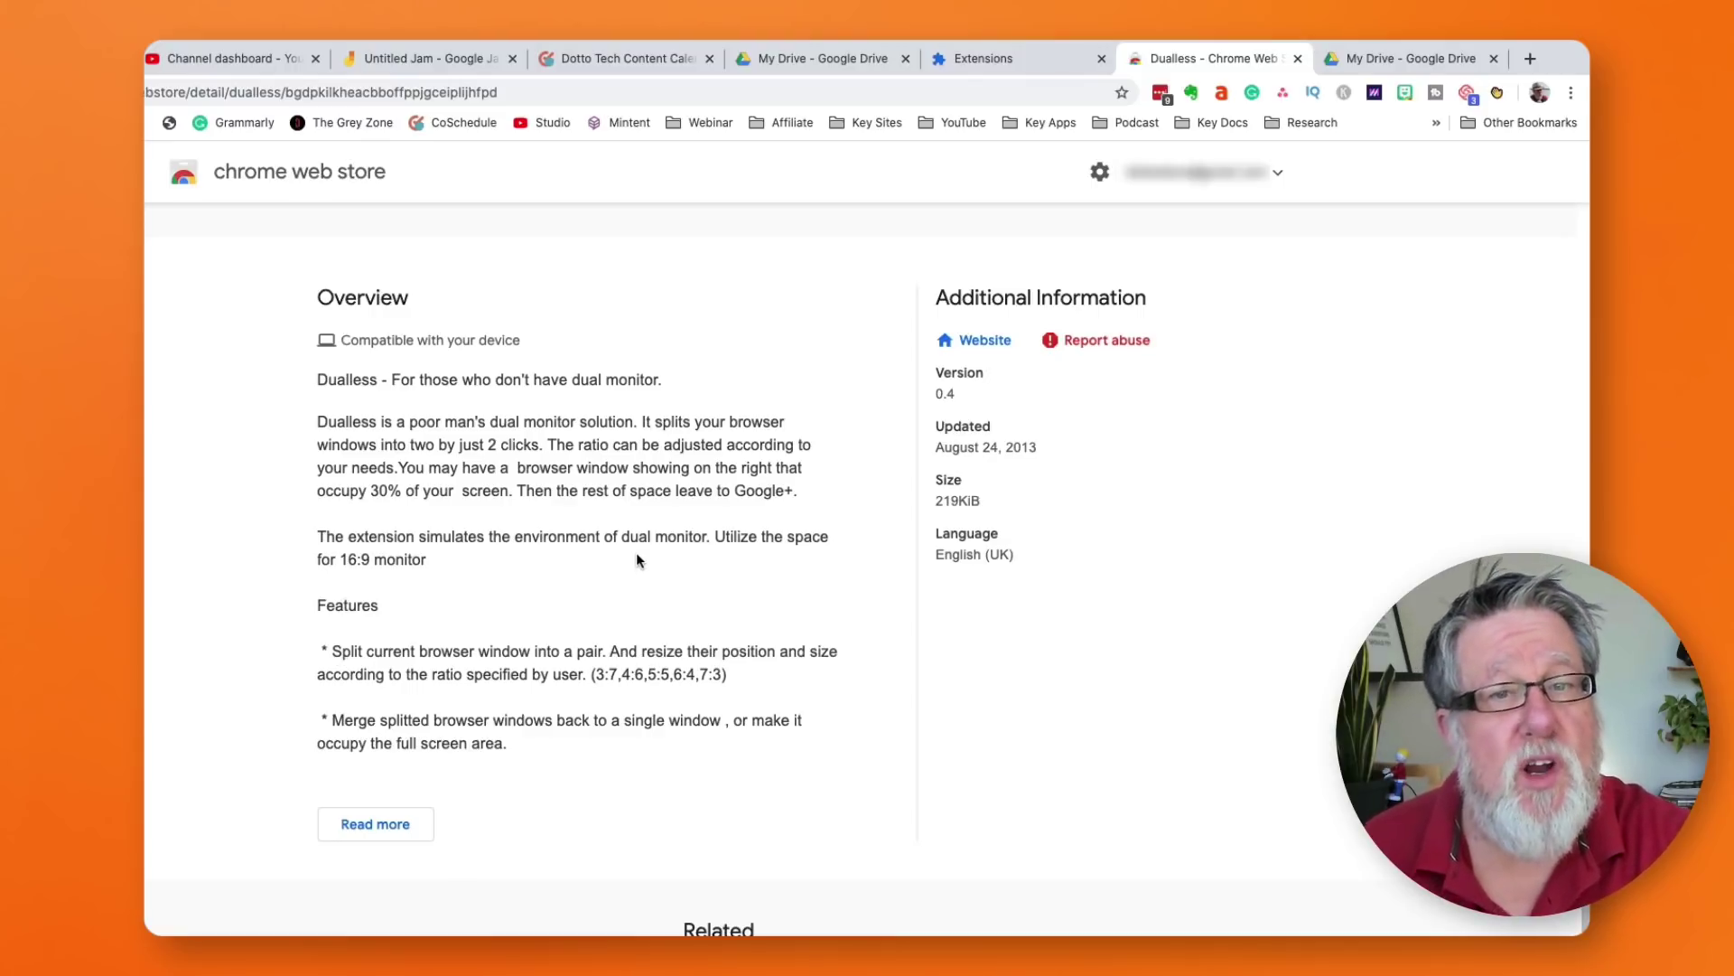
scroll(574, 561, up, 10)
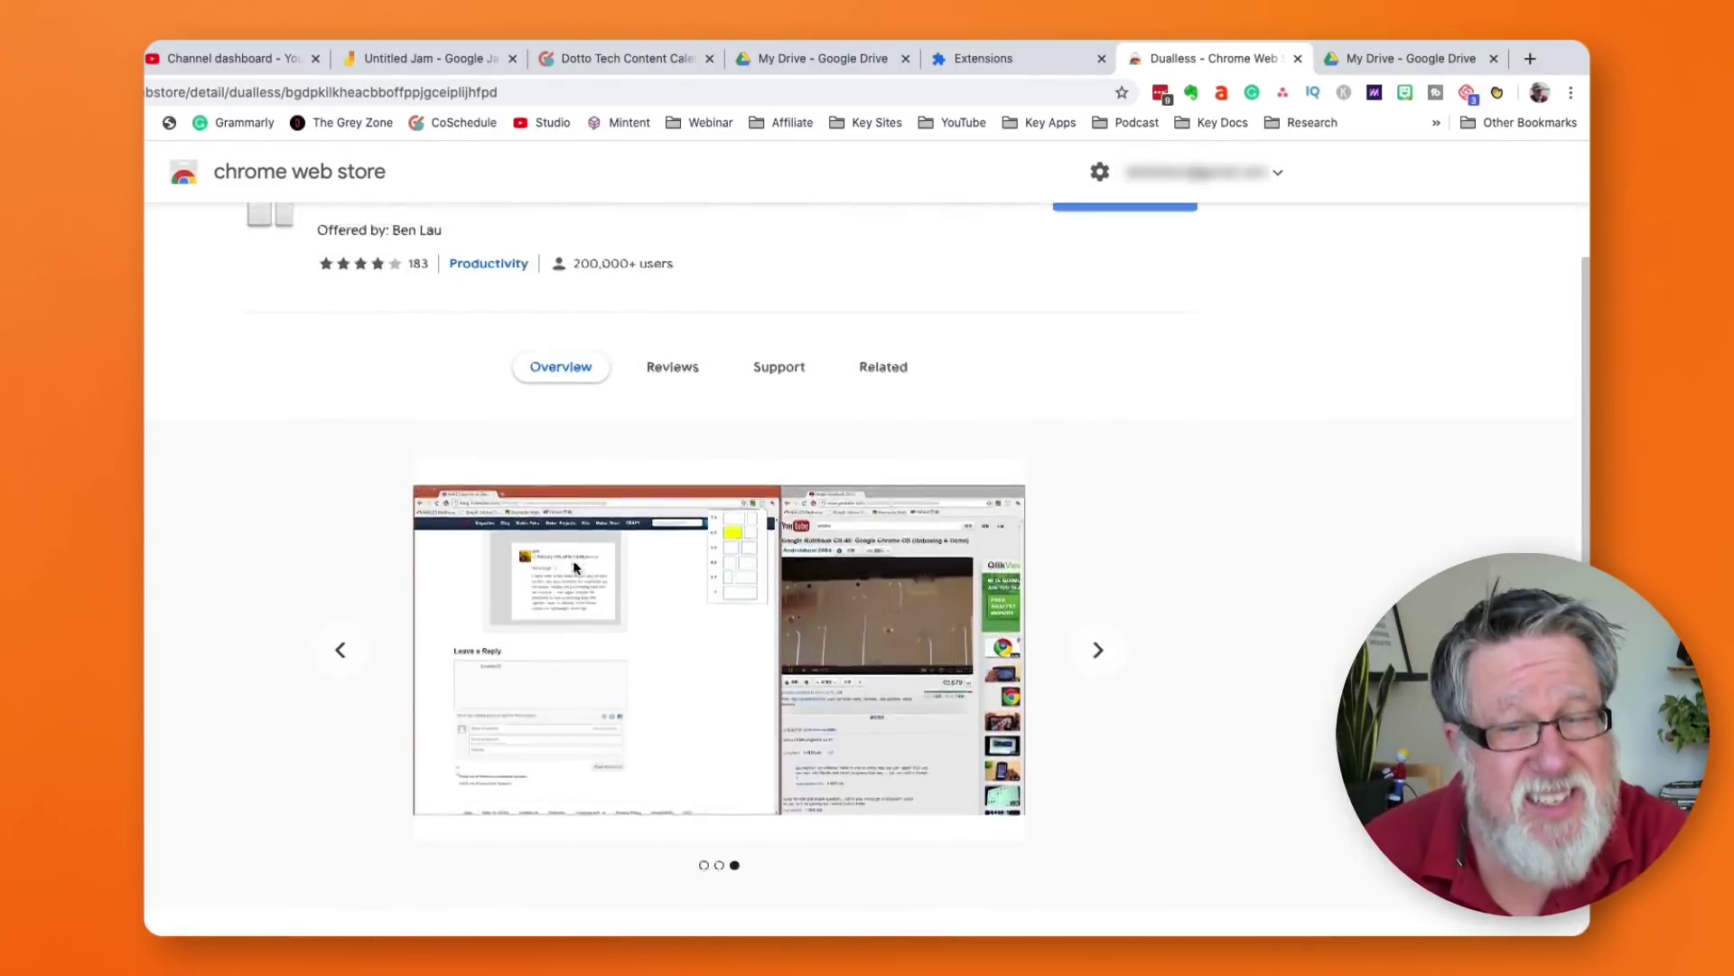
scroll(573, 567, up, 1)
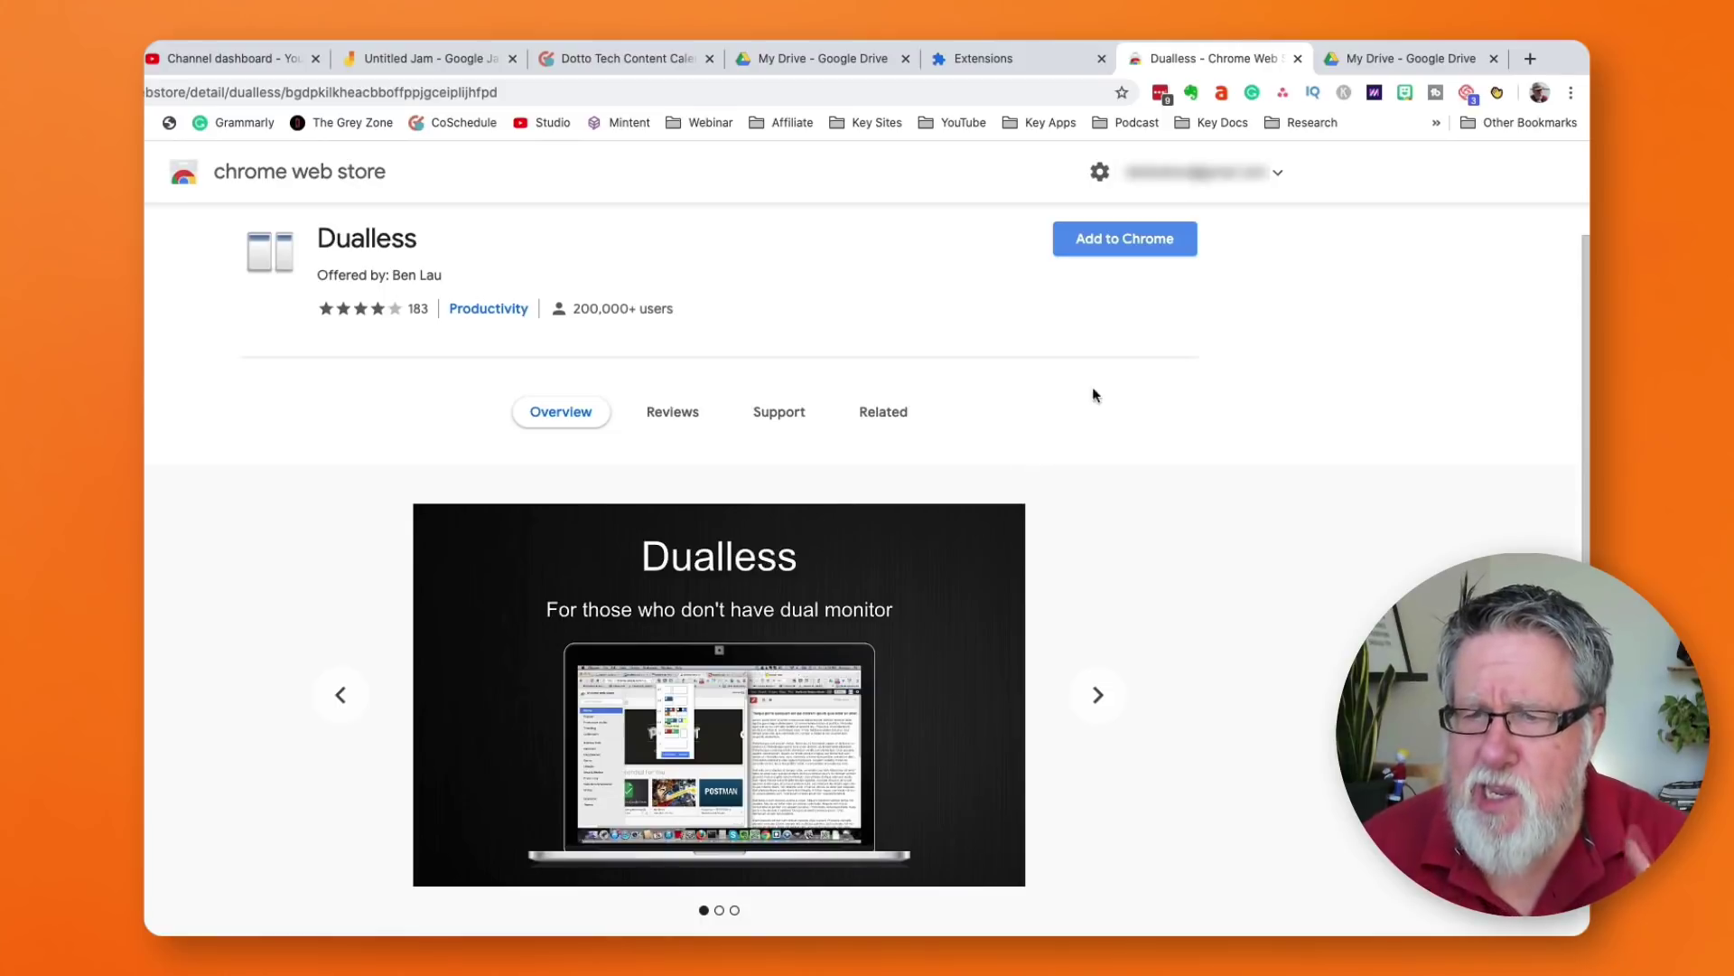
- Add Dualless to Chrome, confirm Add extension, and dismiss the added notice
click(1128, 245)
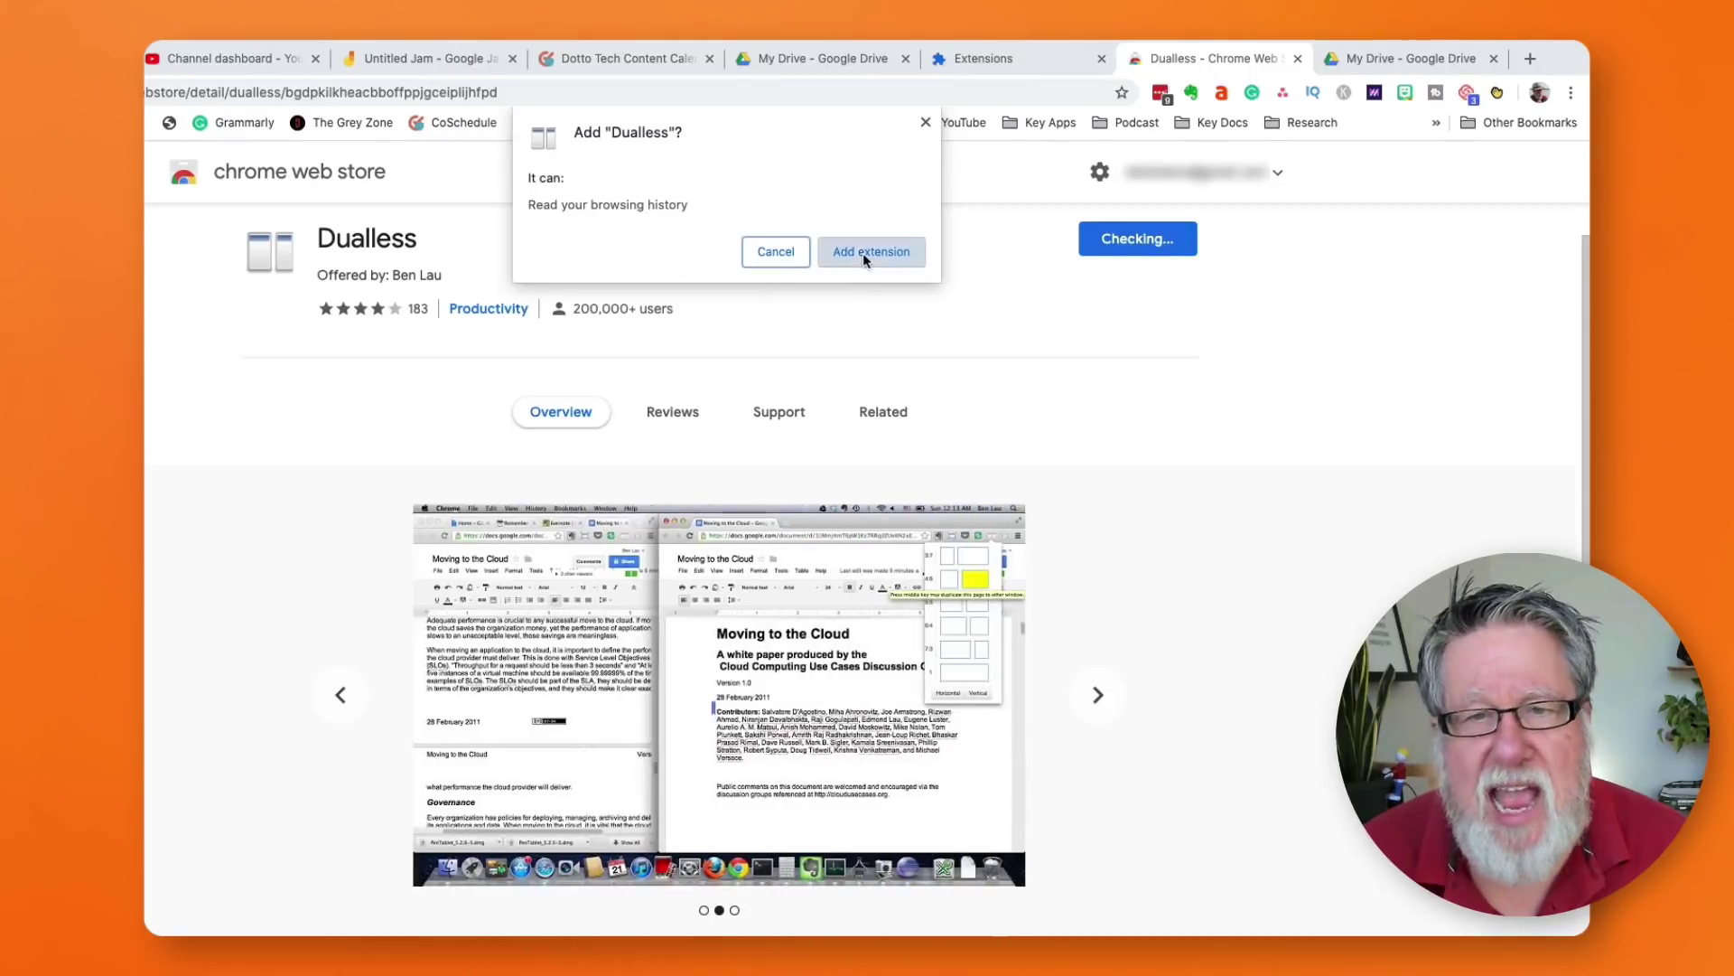
click(864, 254)
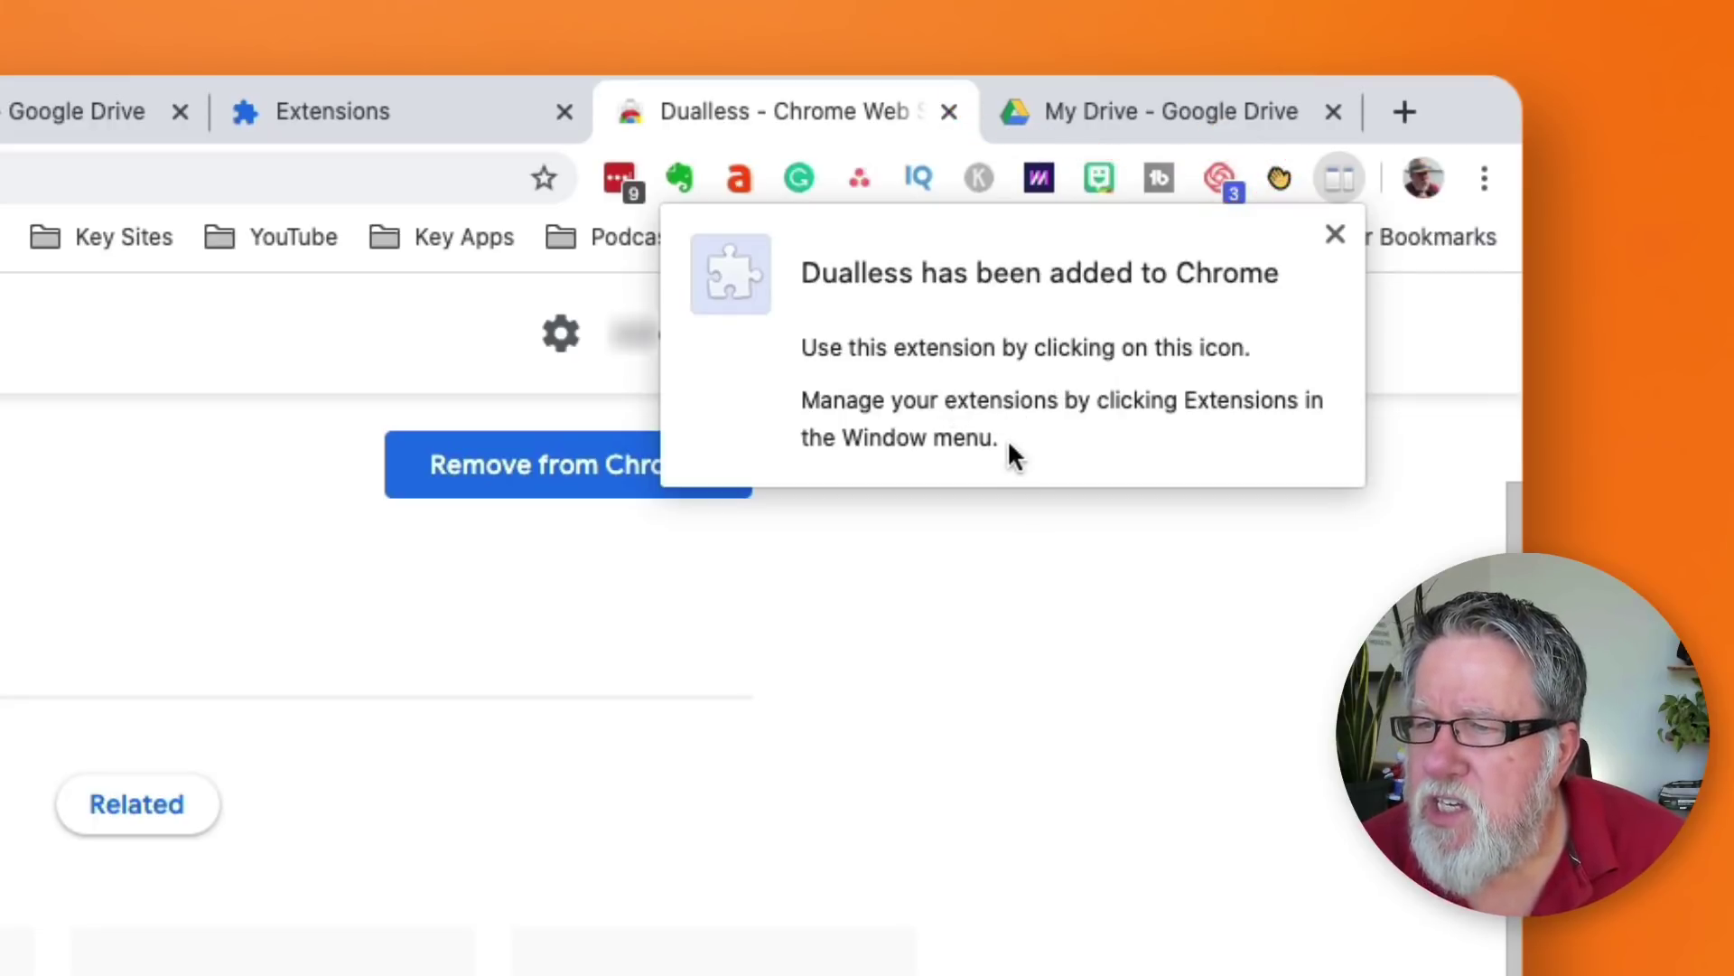
click(1342, 175)
- Split the screen 5:5 with Dualless, then change the split to the 4:6 ratio
click(1341, 173)
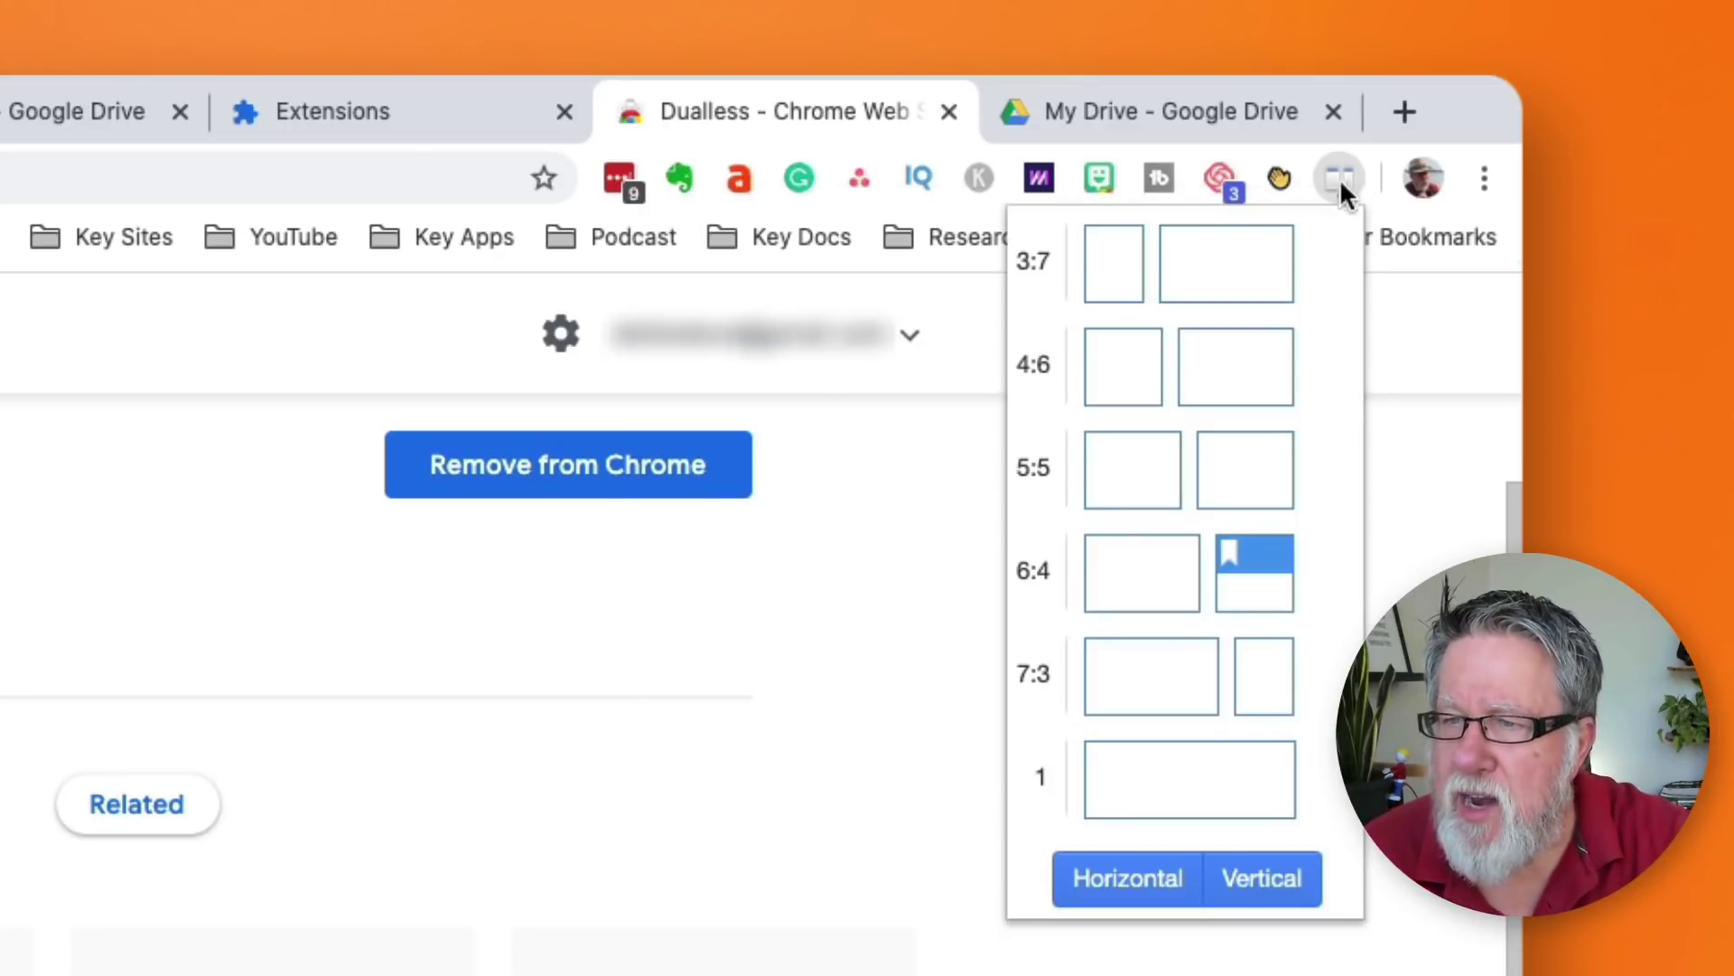
click(1145, 497)
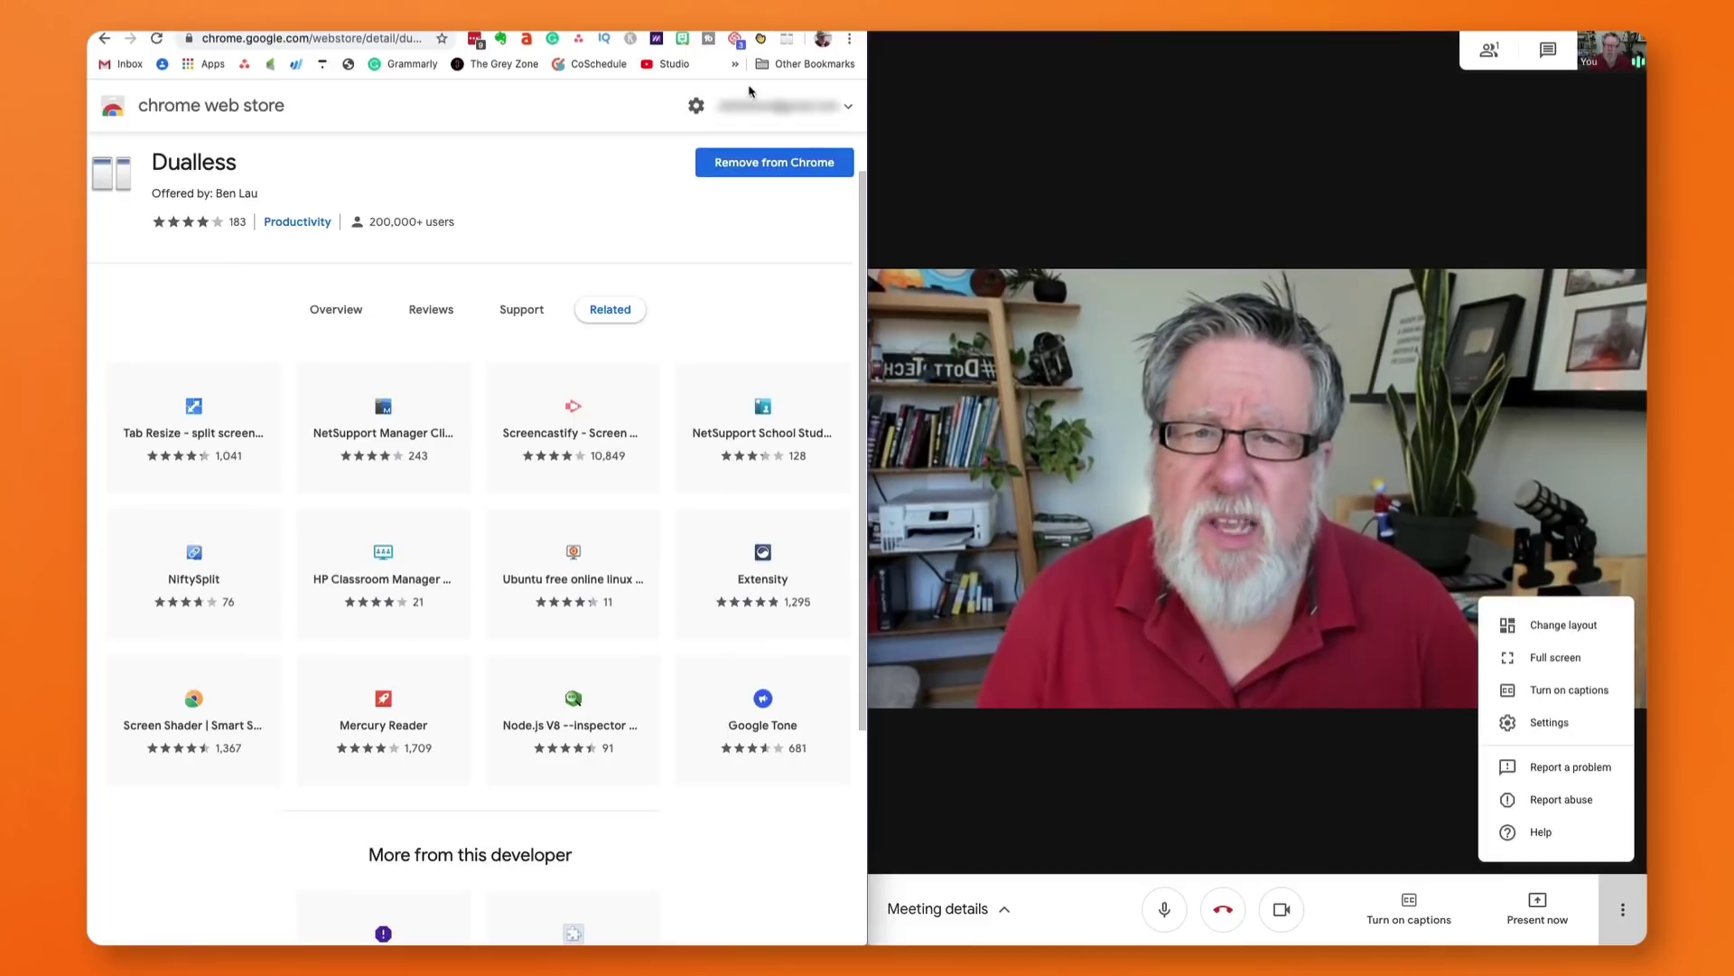
click(787, 43)
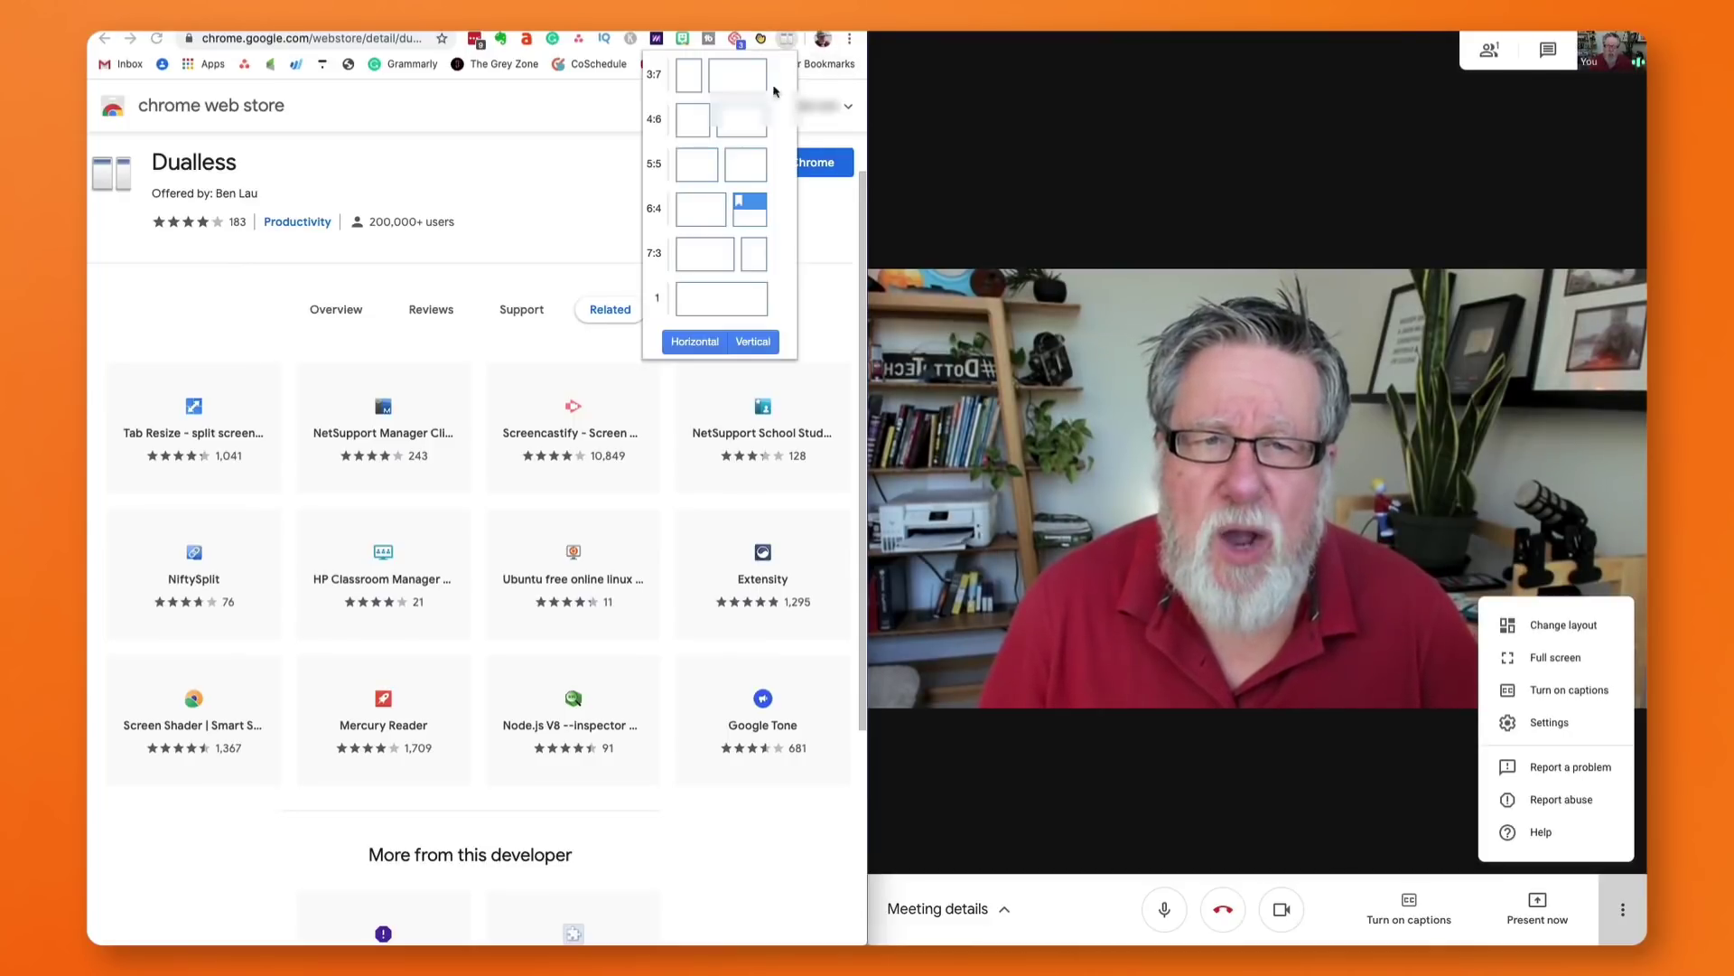
click(695, 120)
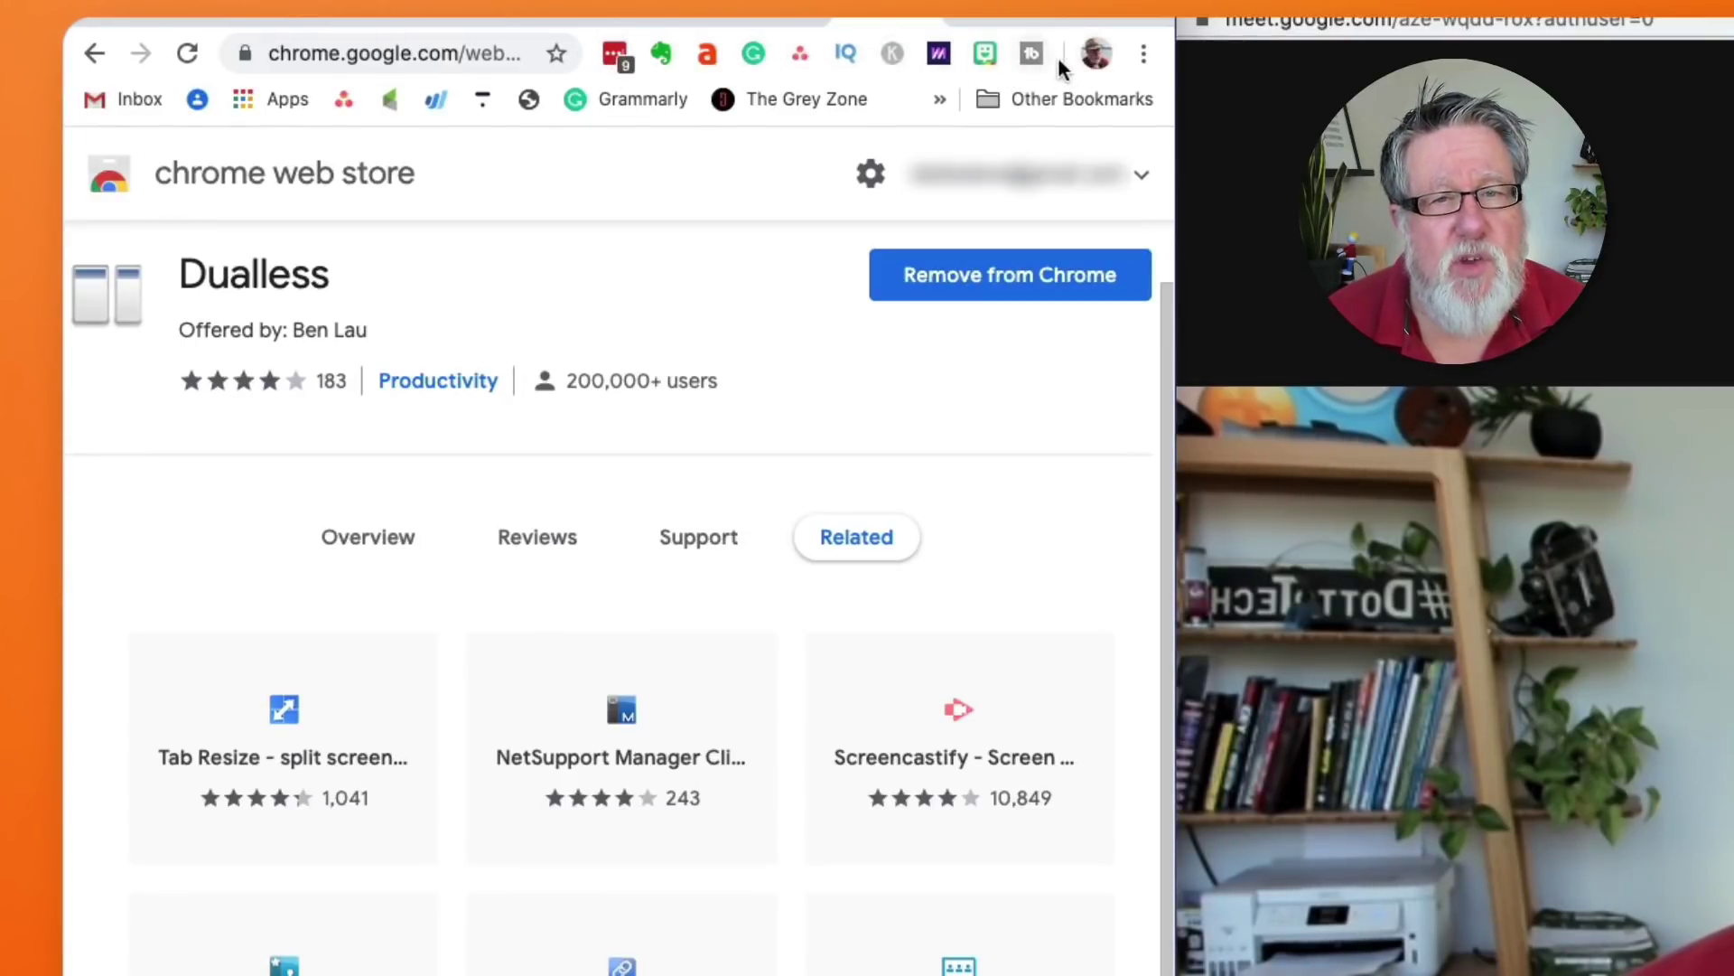
- Choose Dualless's single-window '1' layout from Chrome's menu to restore the full-size window
click(1145, 54)
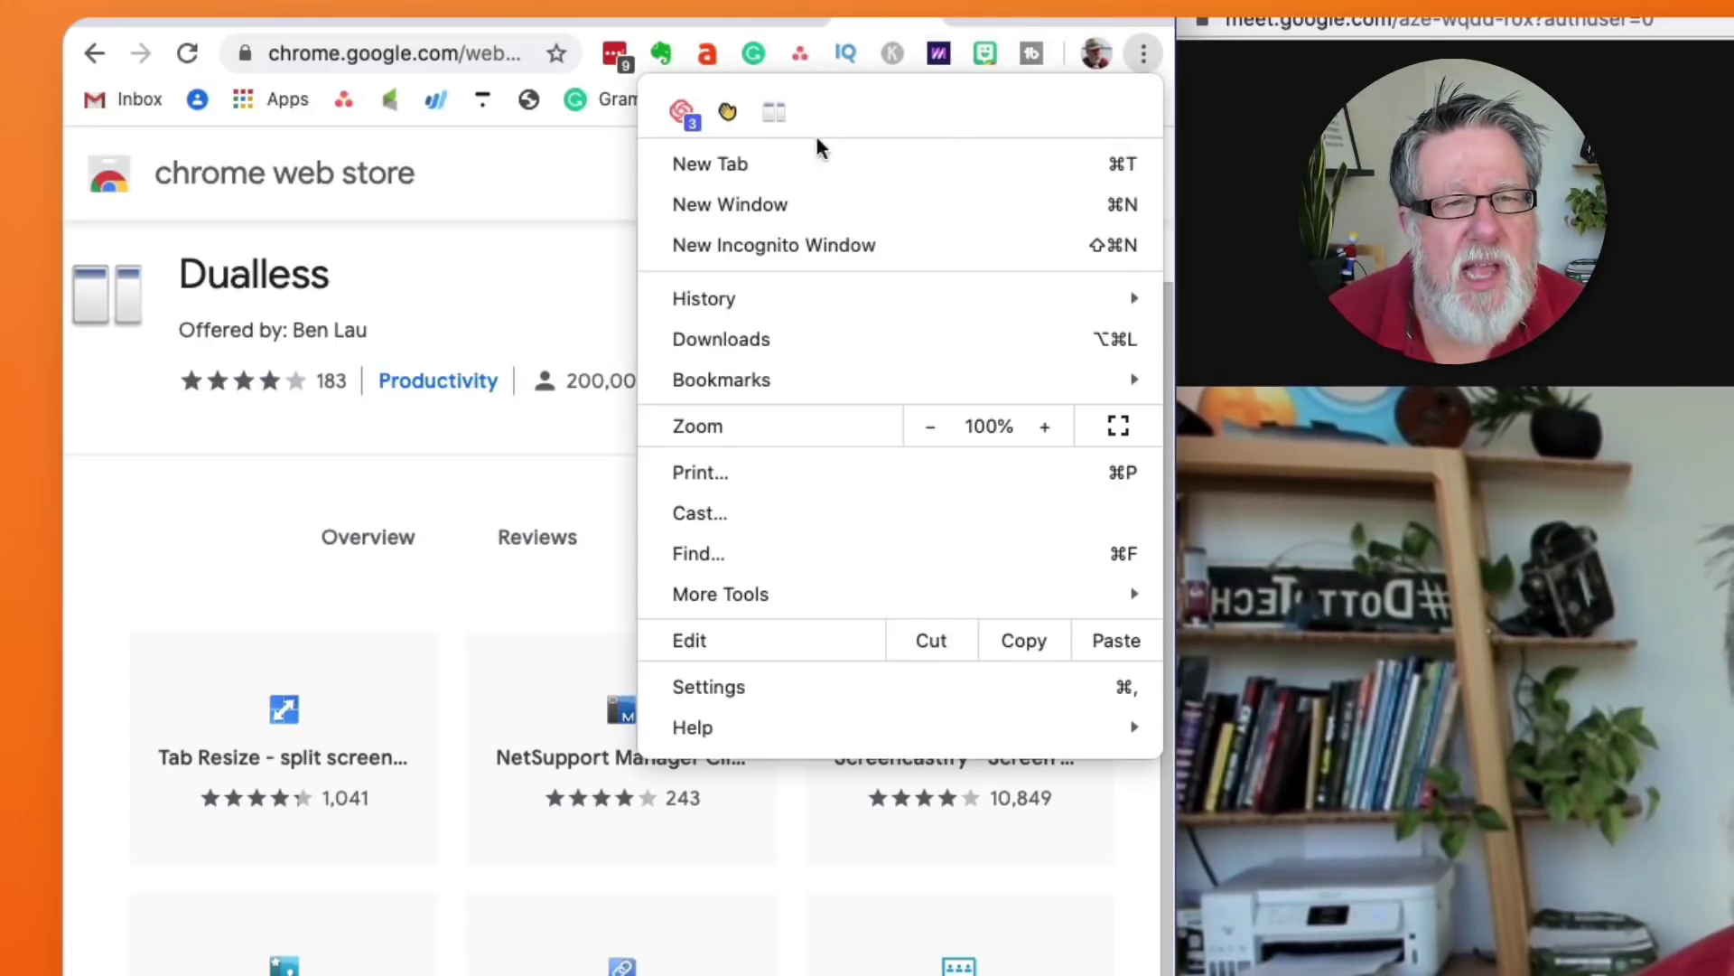
click(774, 112)
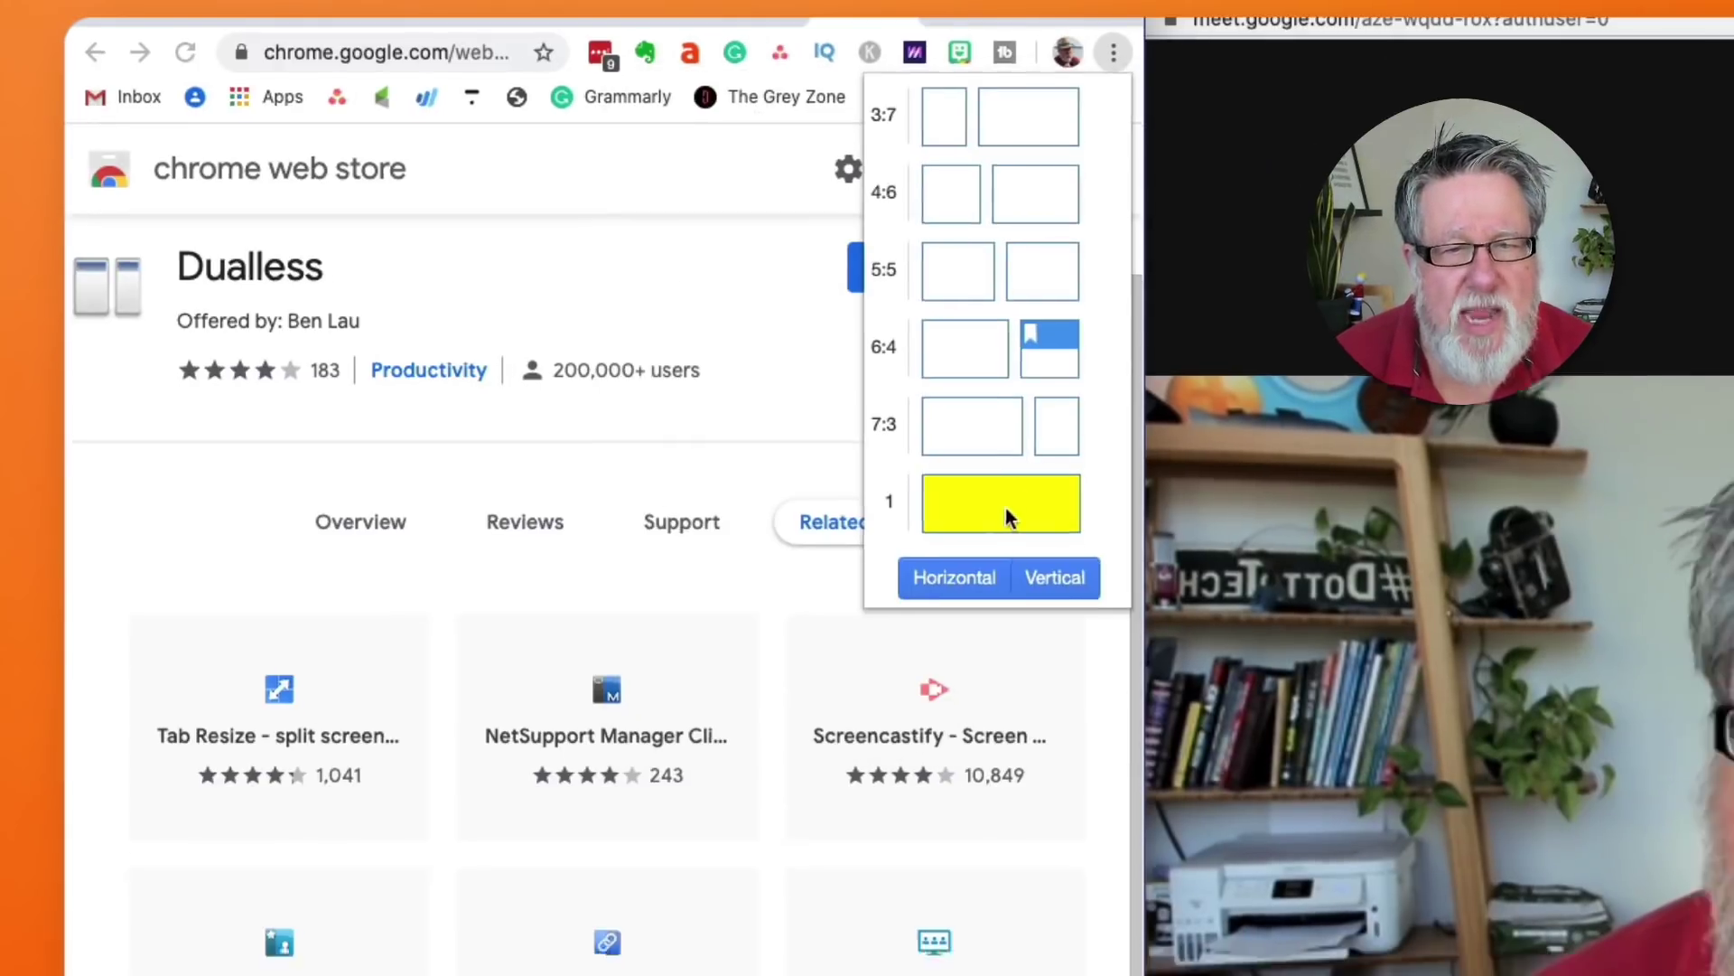
click(1016, 517)
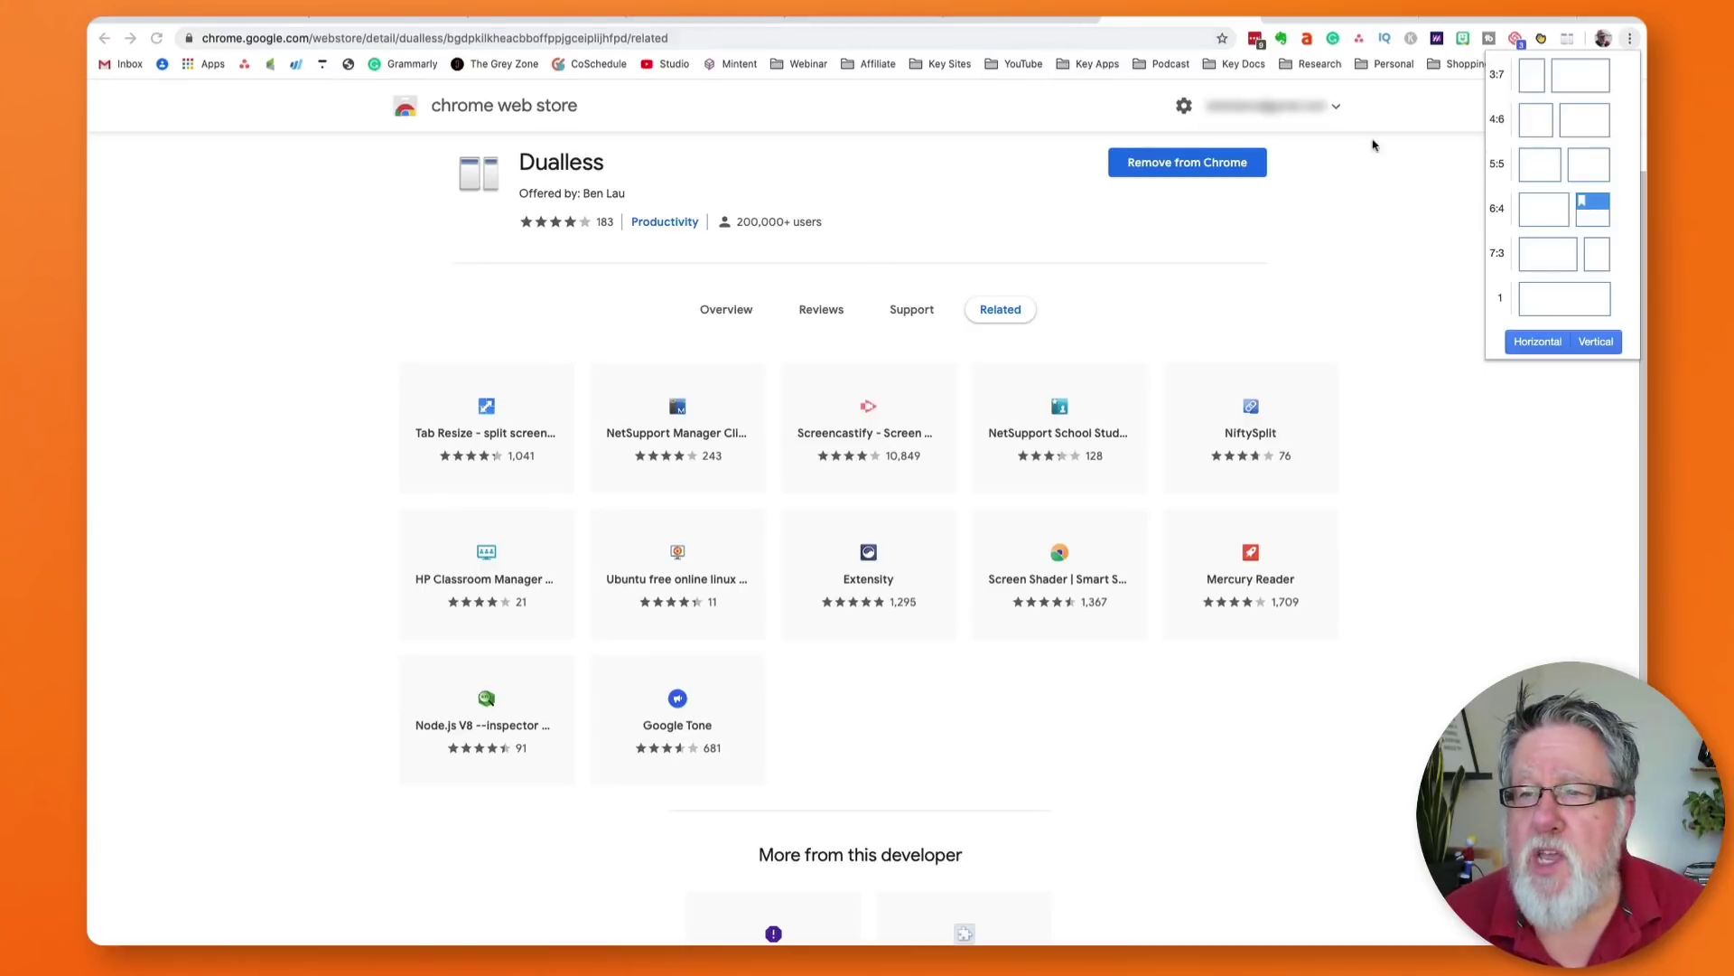
- Close the Dualless popup and reach the Extensions page through Chrome Settings
click(1389, 307)
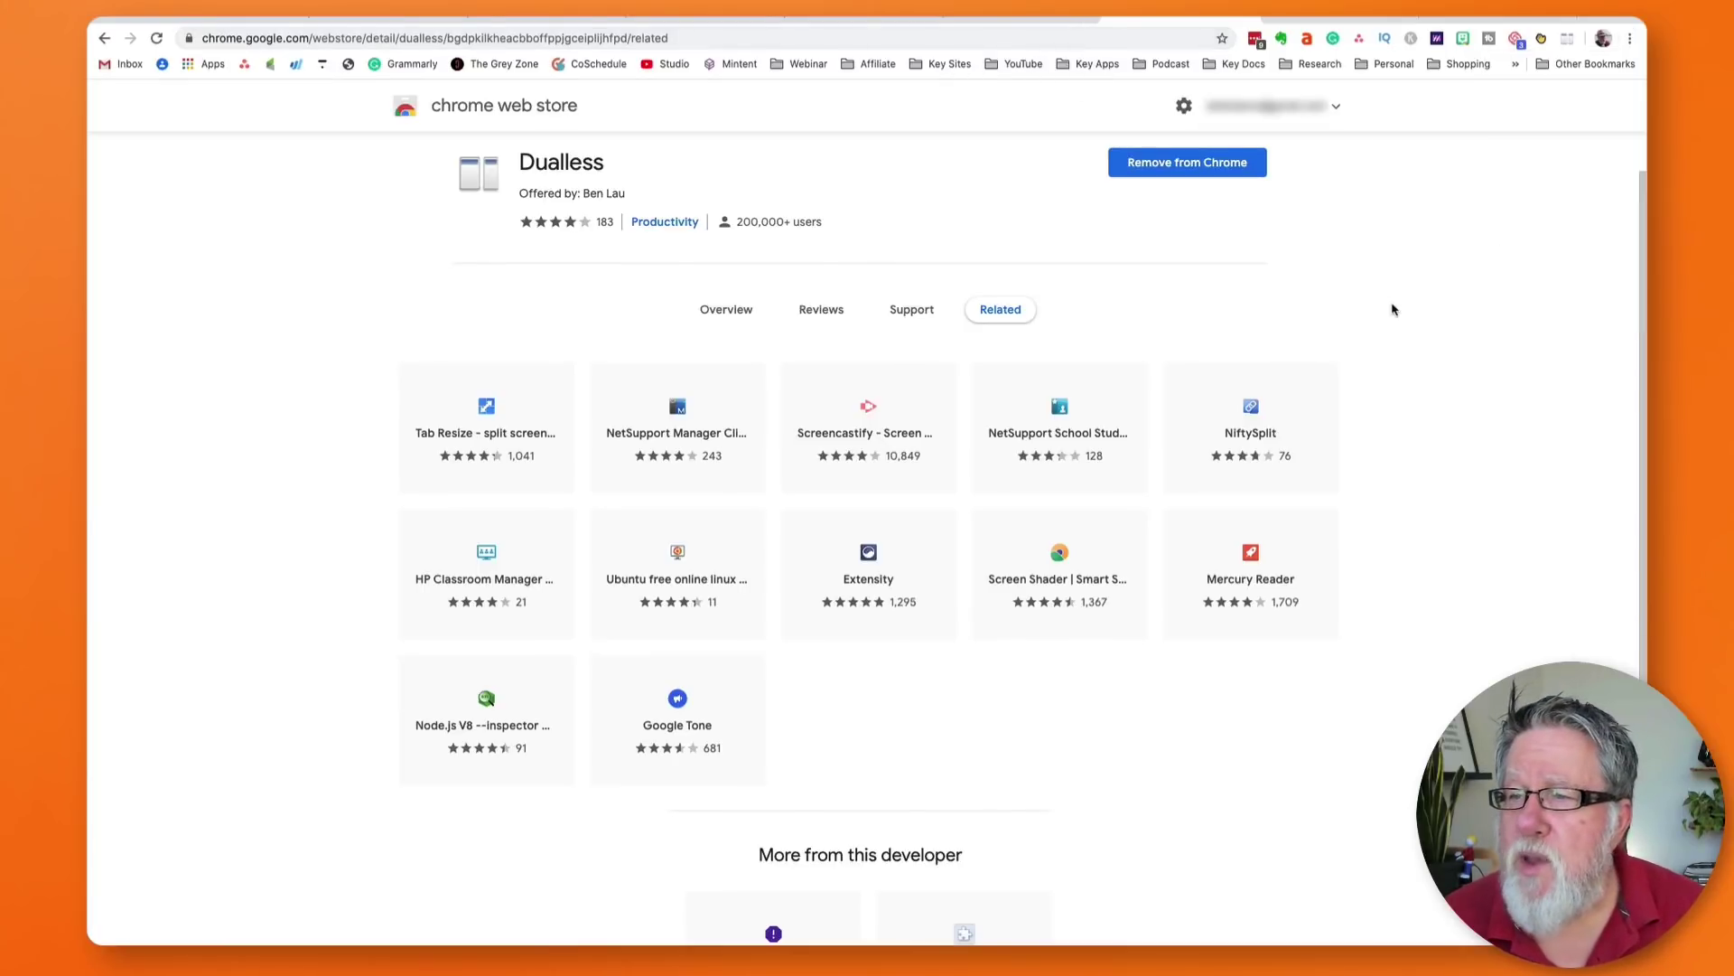
click(1630, 38)
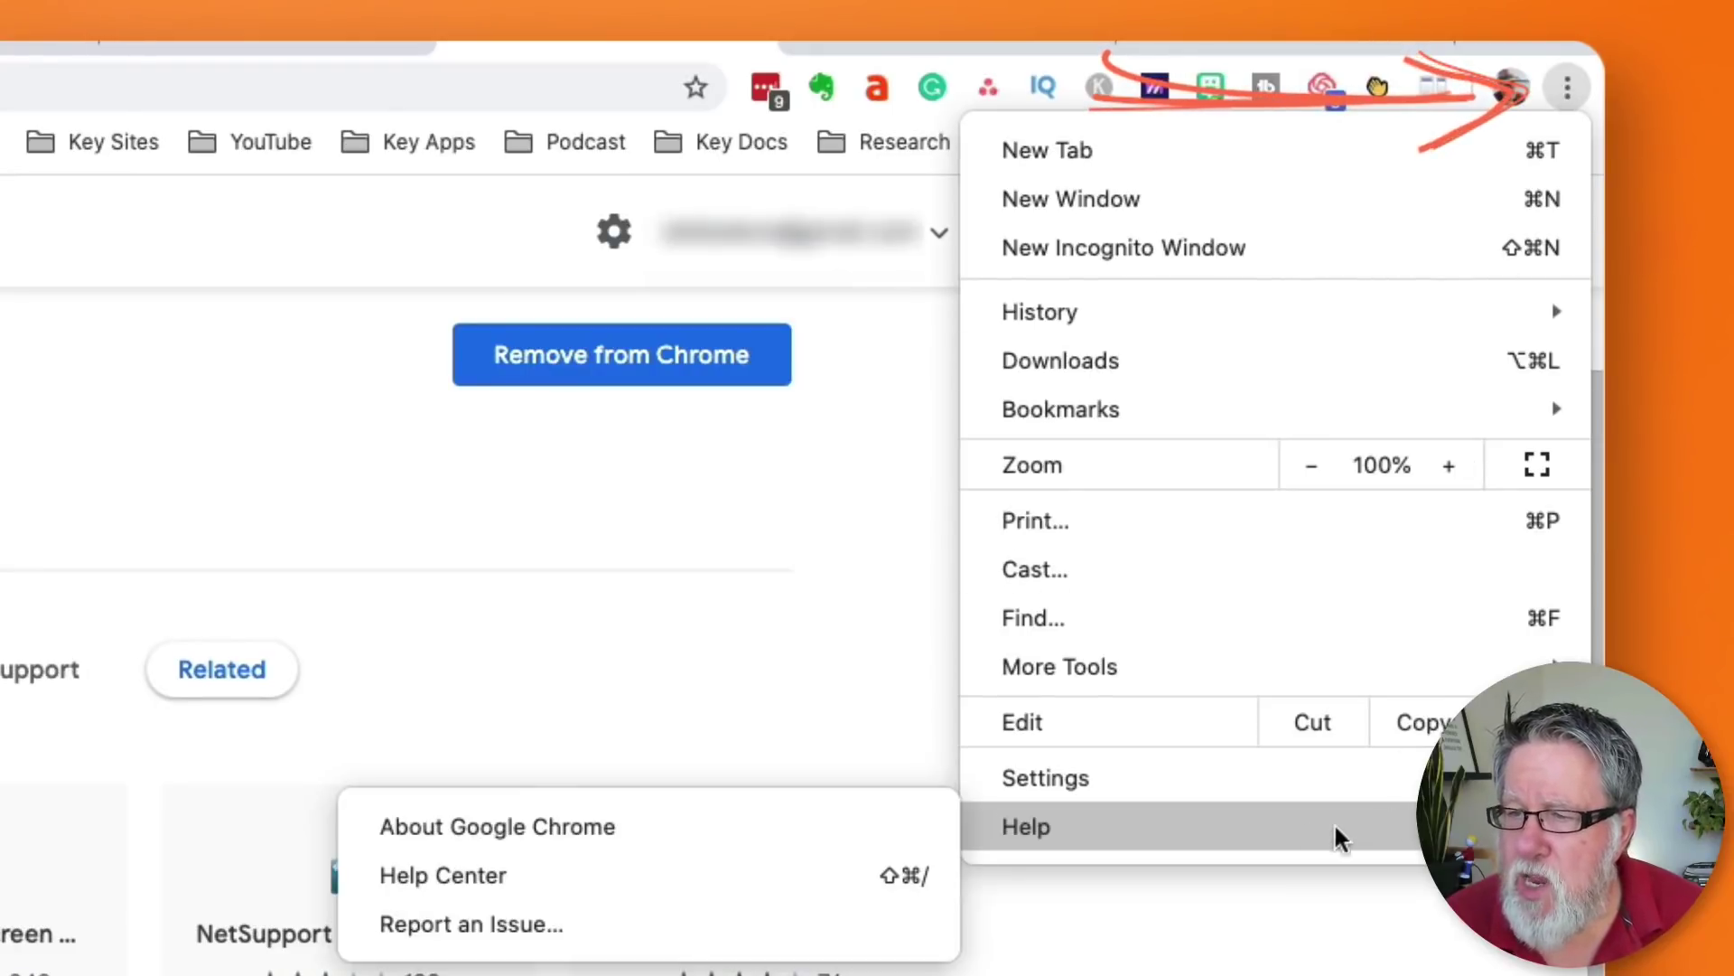
click(1055, 775)
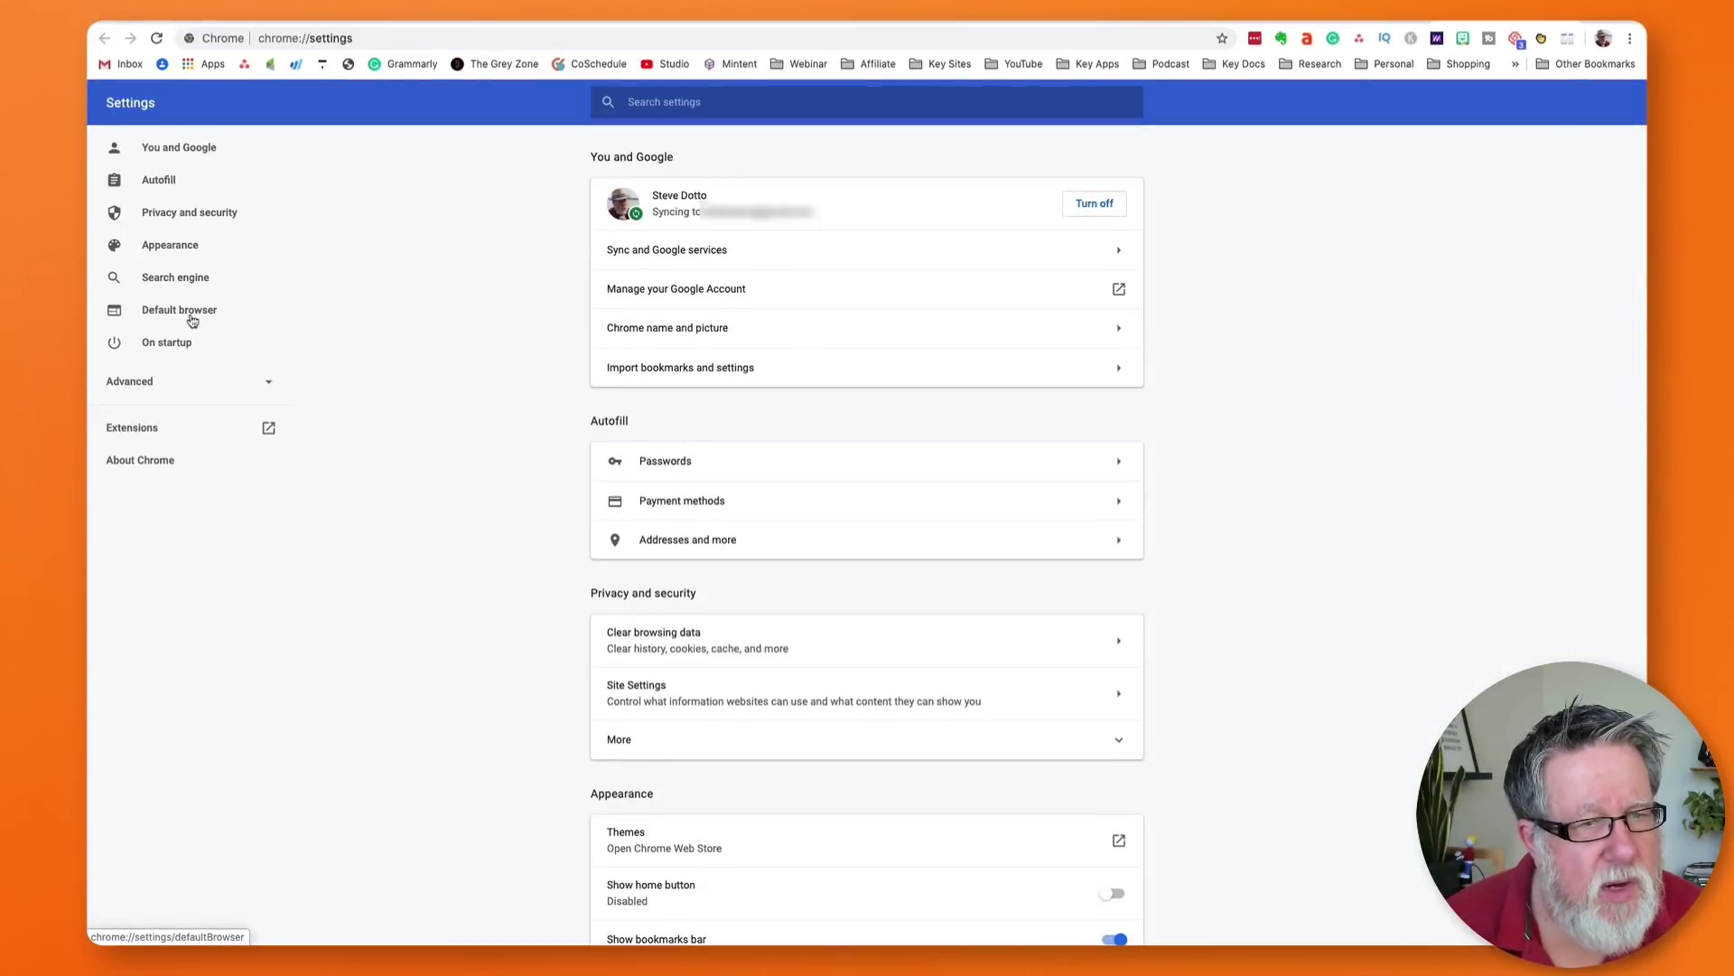
click(135, 428)
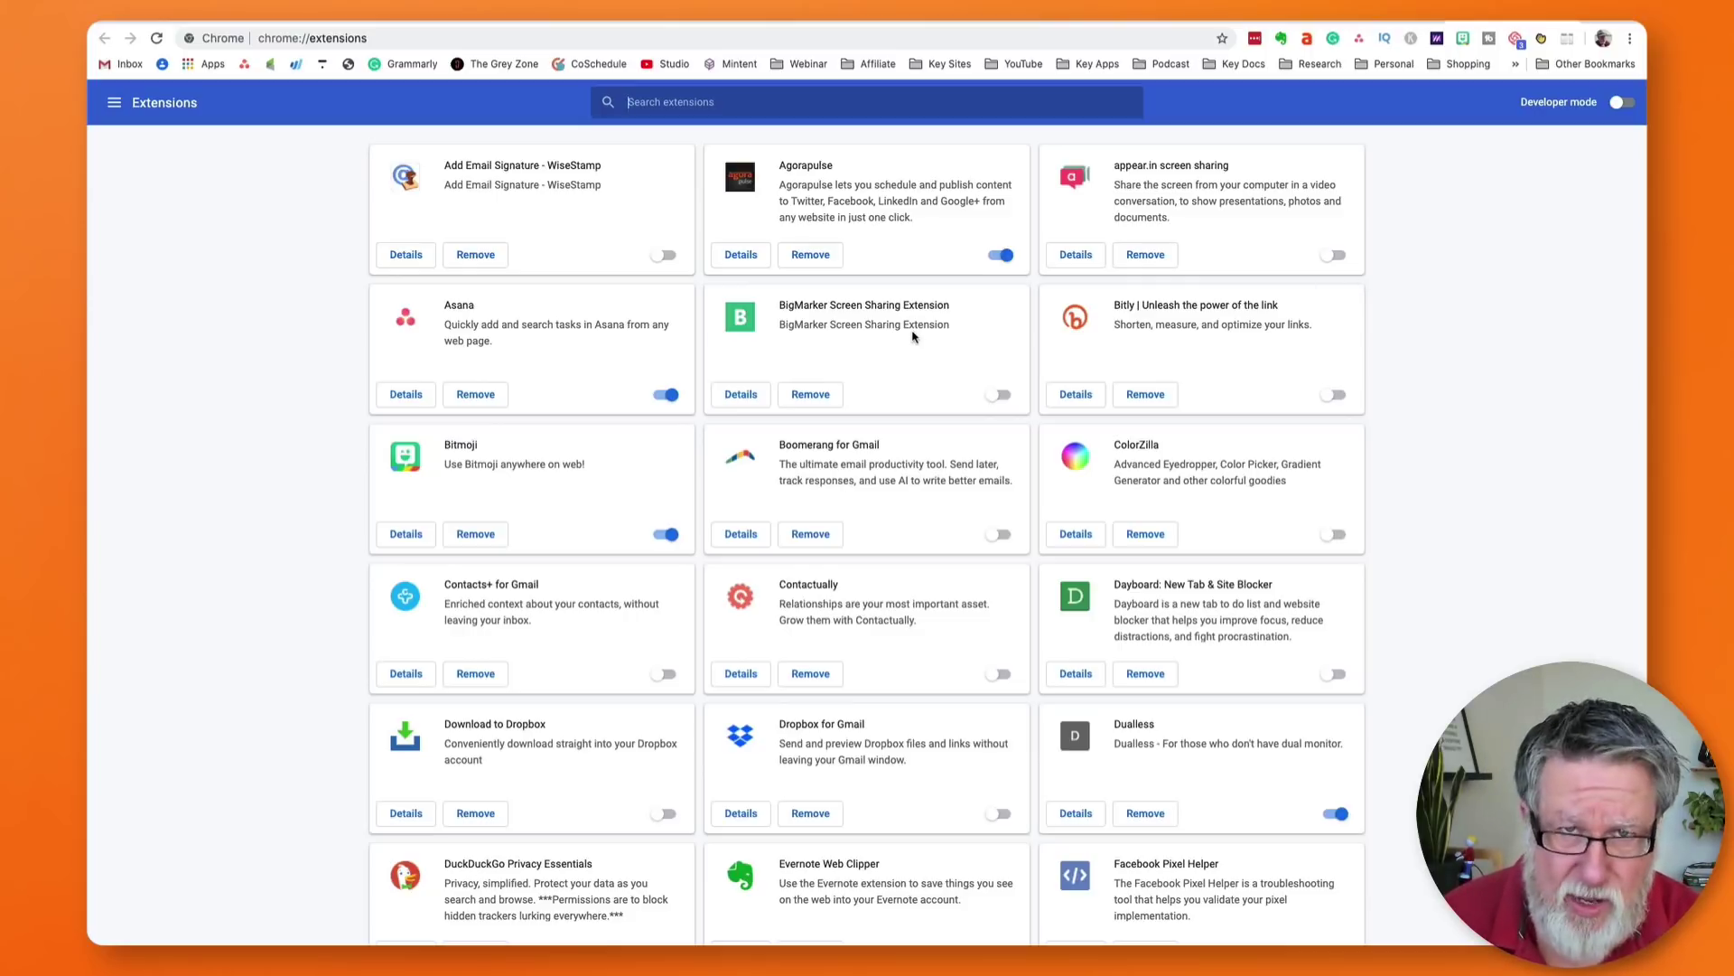
scroll(913, 336, down, 10)
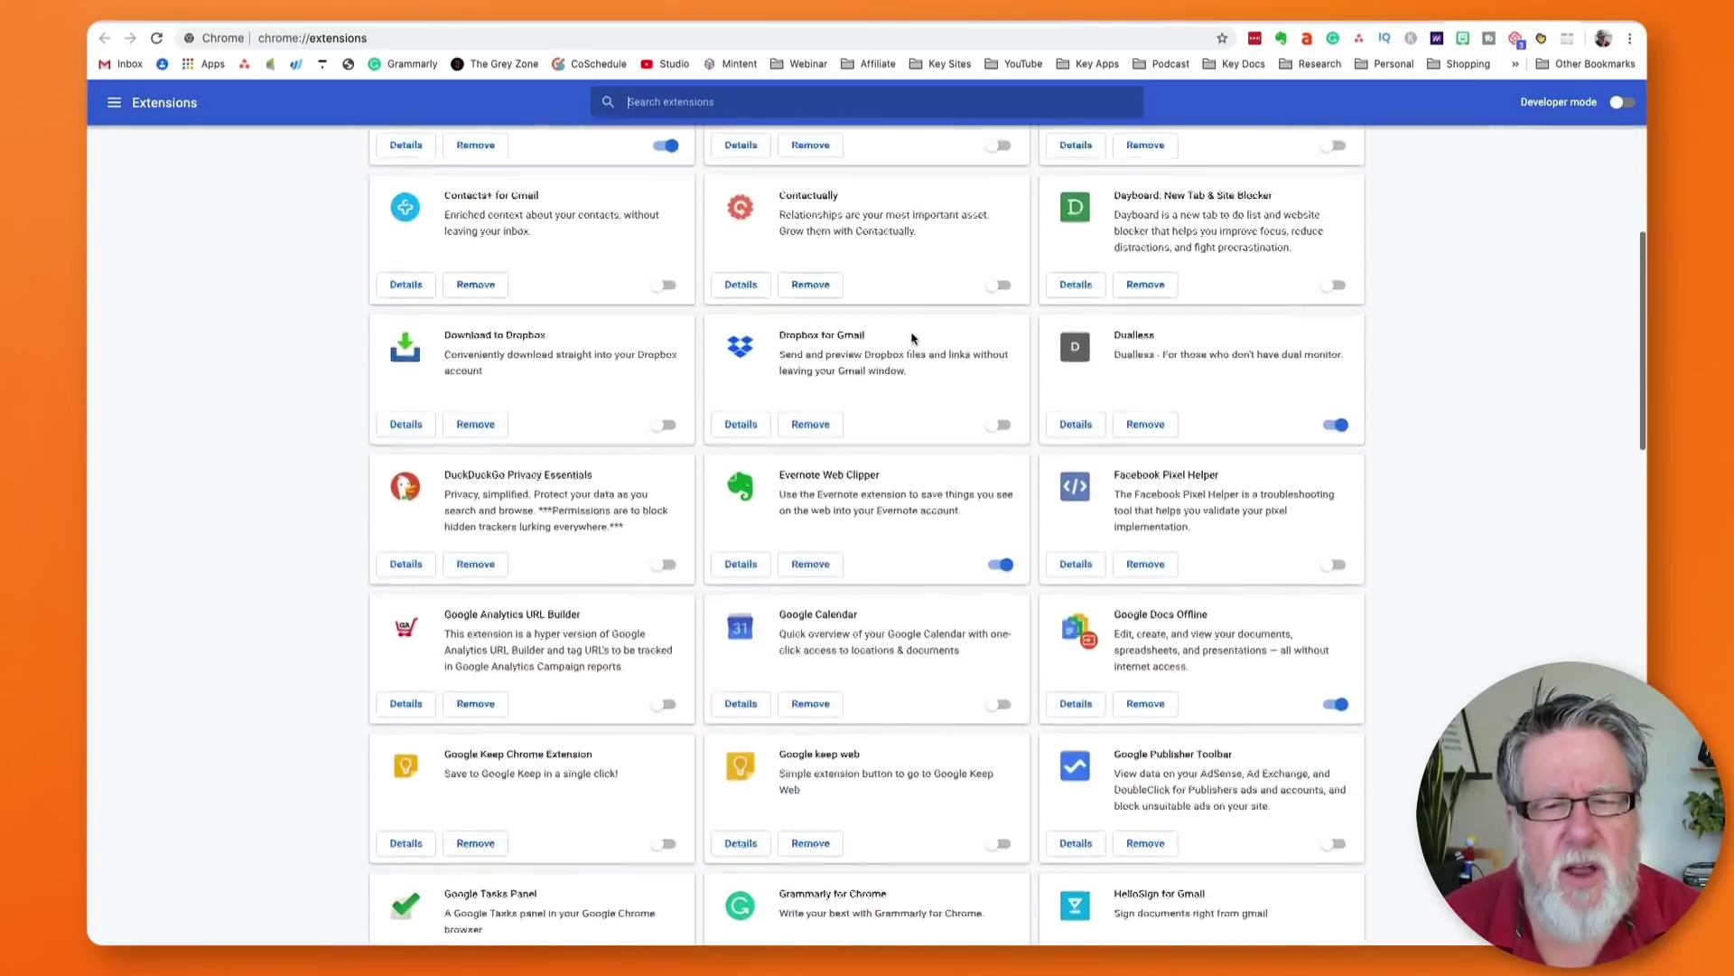
scroll(912, 334, down, 2)
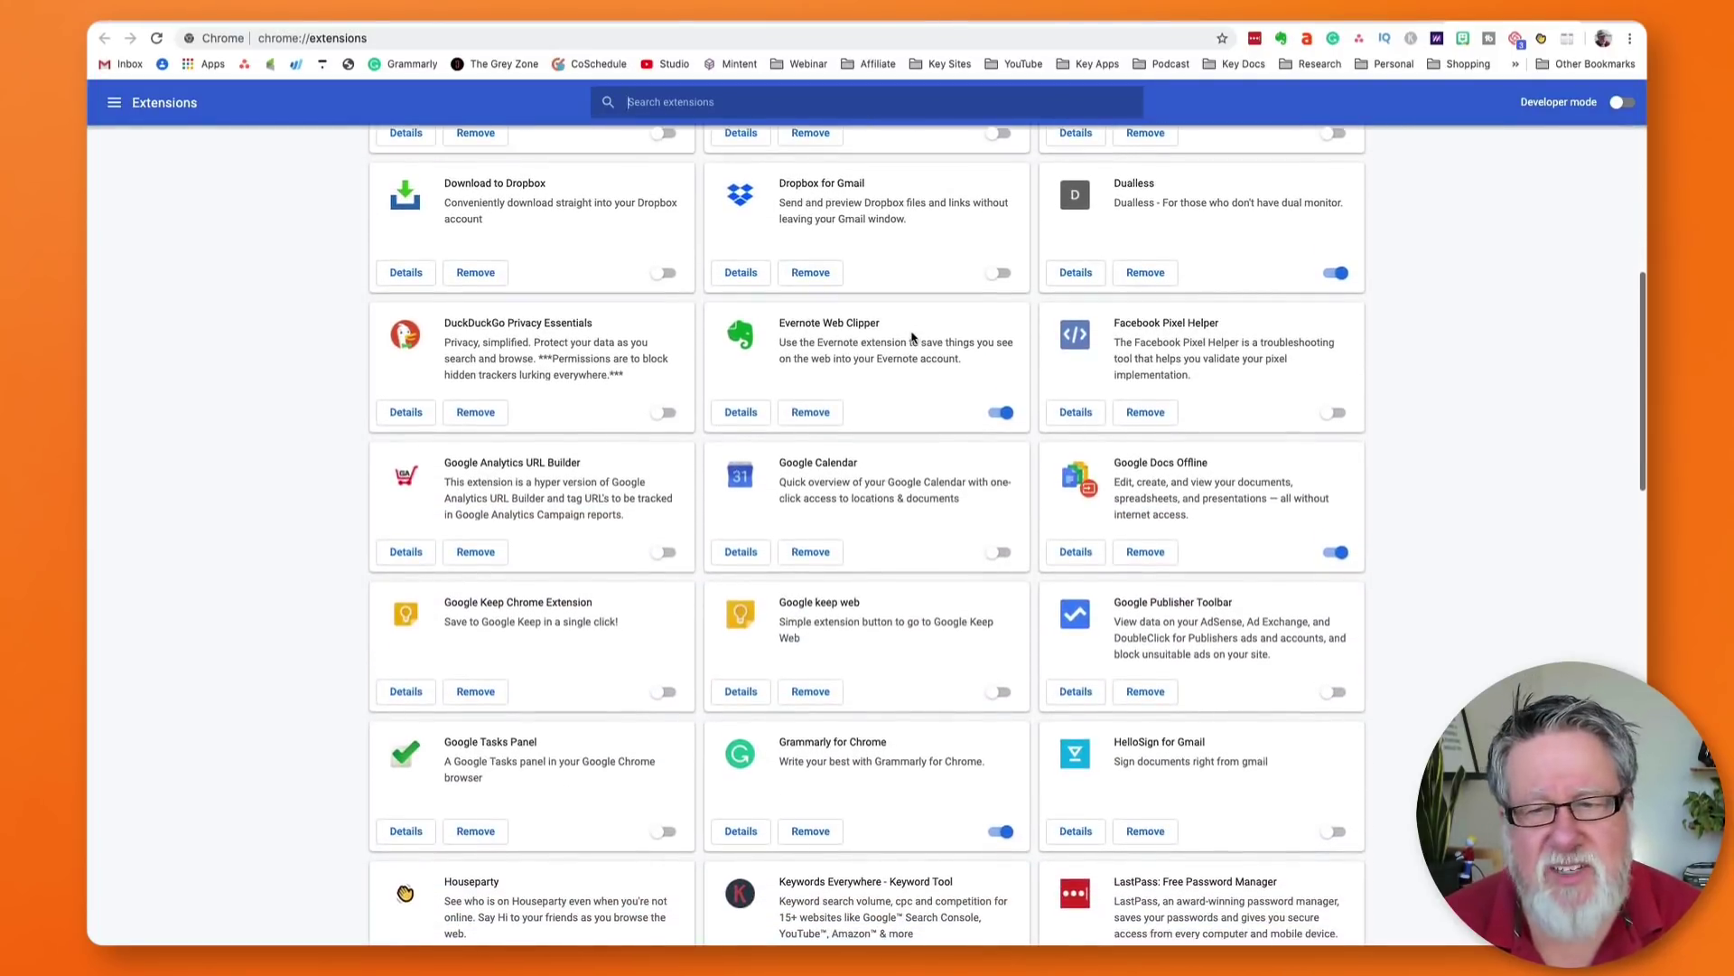
scroll(913, 340, down, 1)
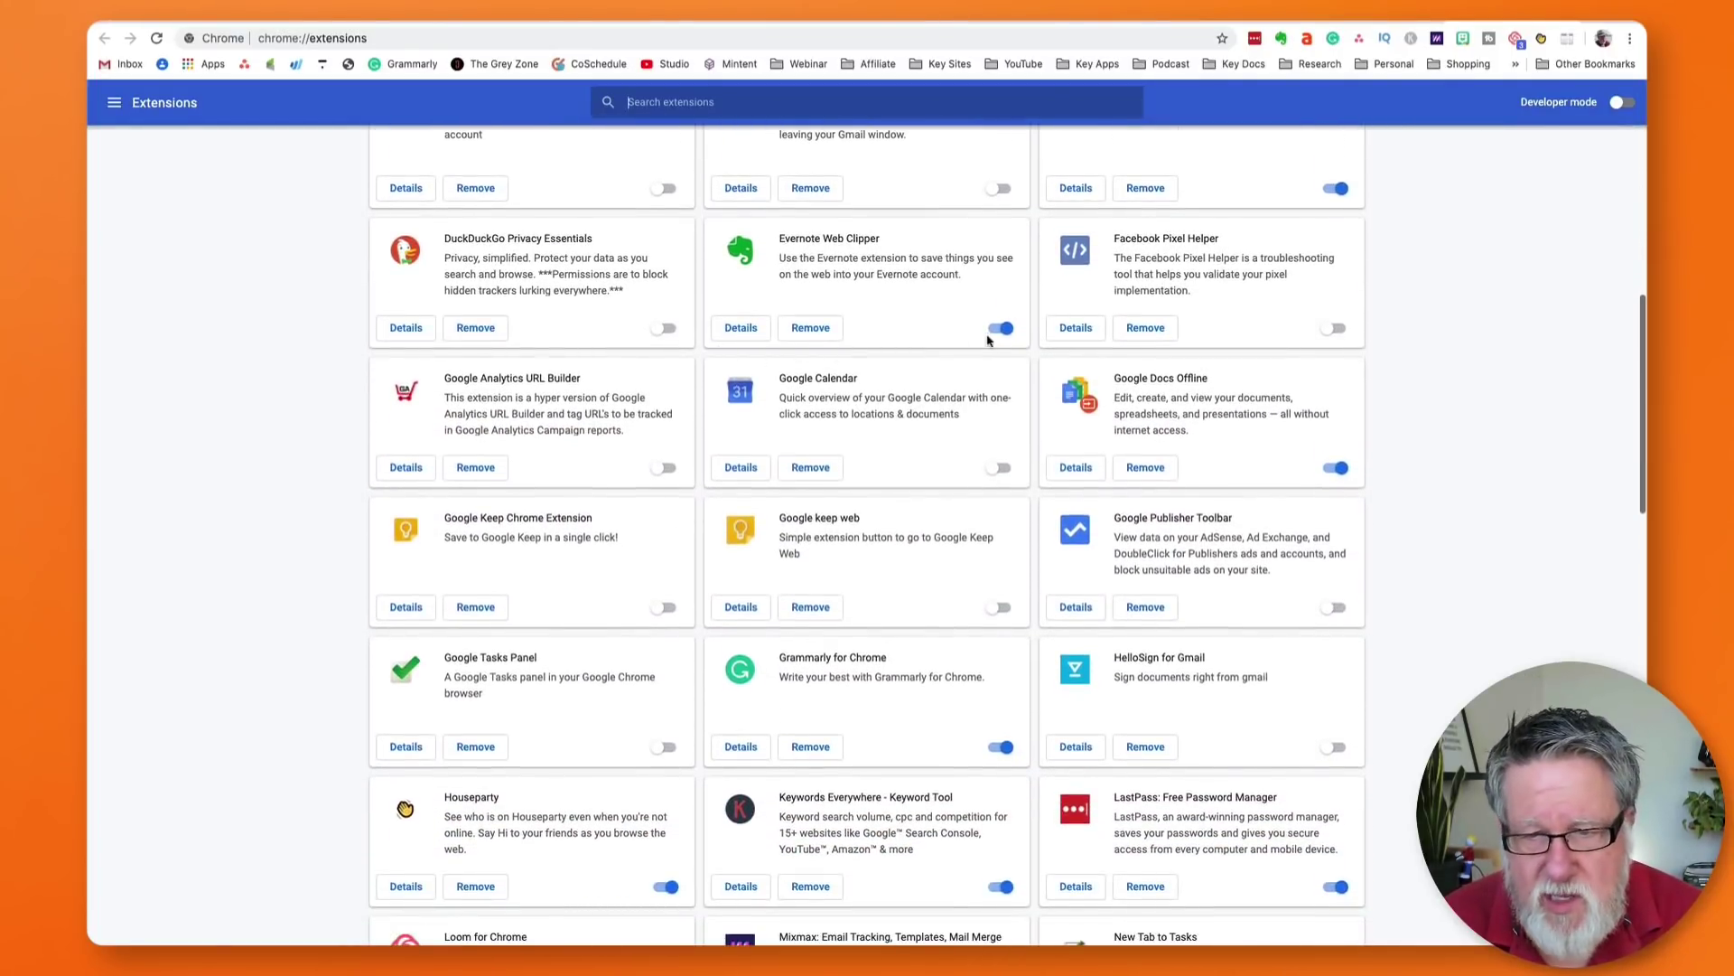
scroll(930, 501, down, 2)
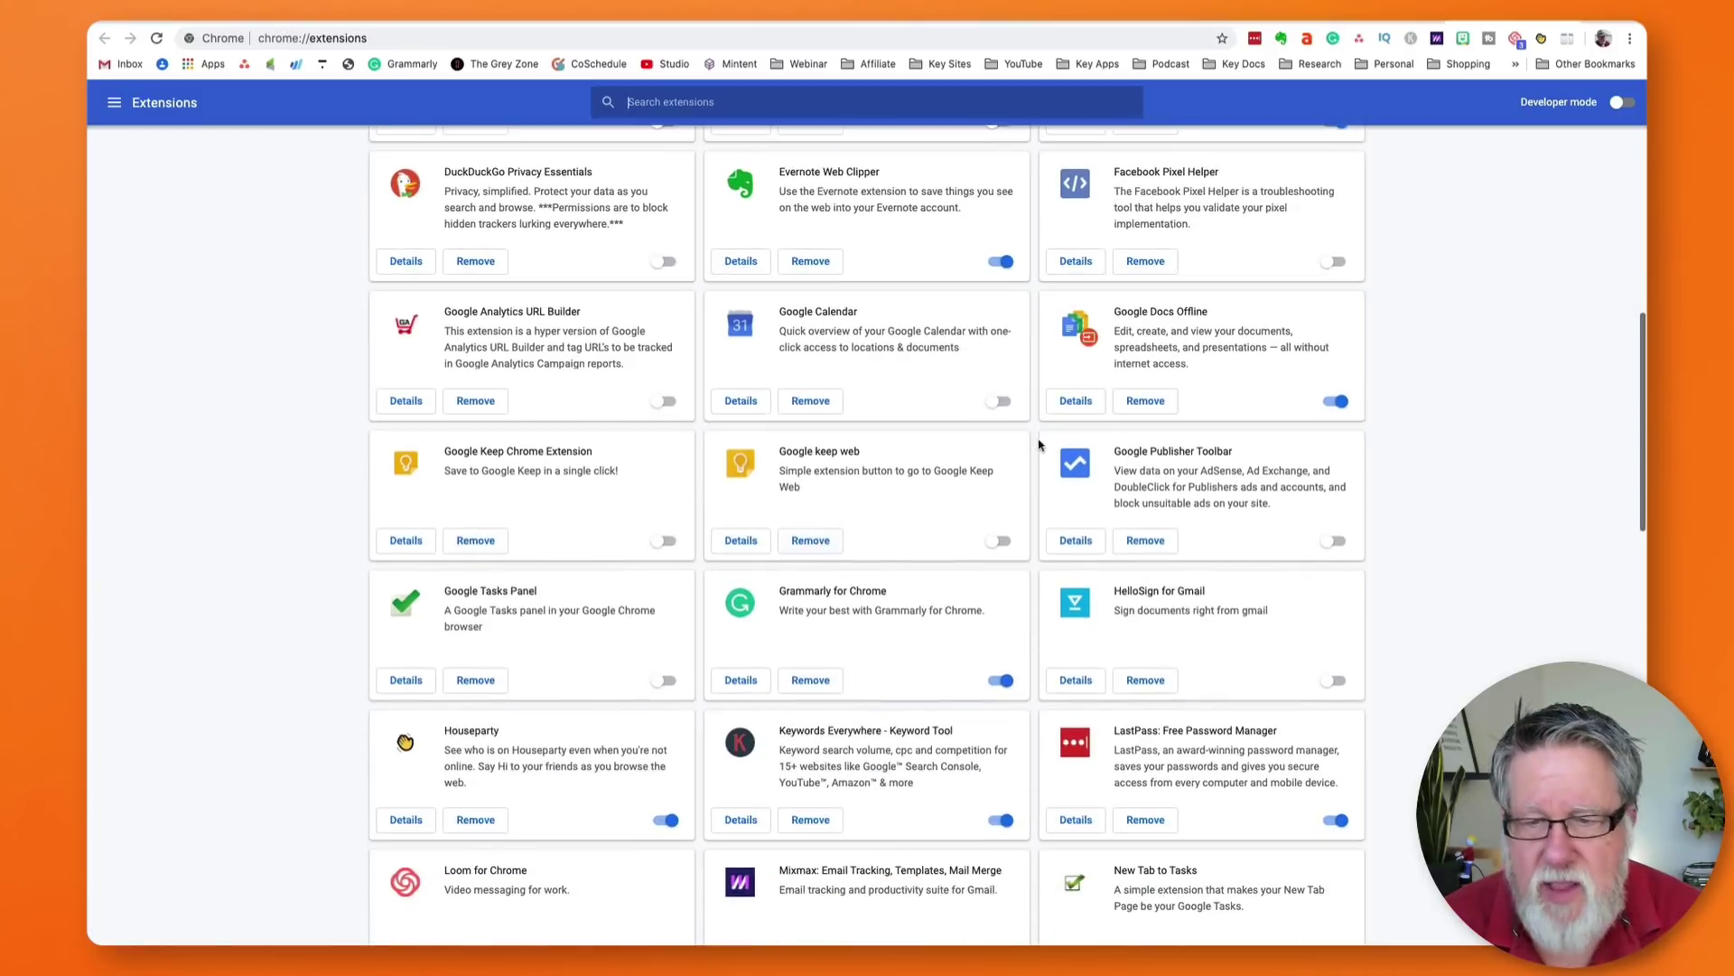
scroll(991, 437, down, 5)
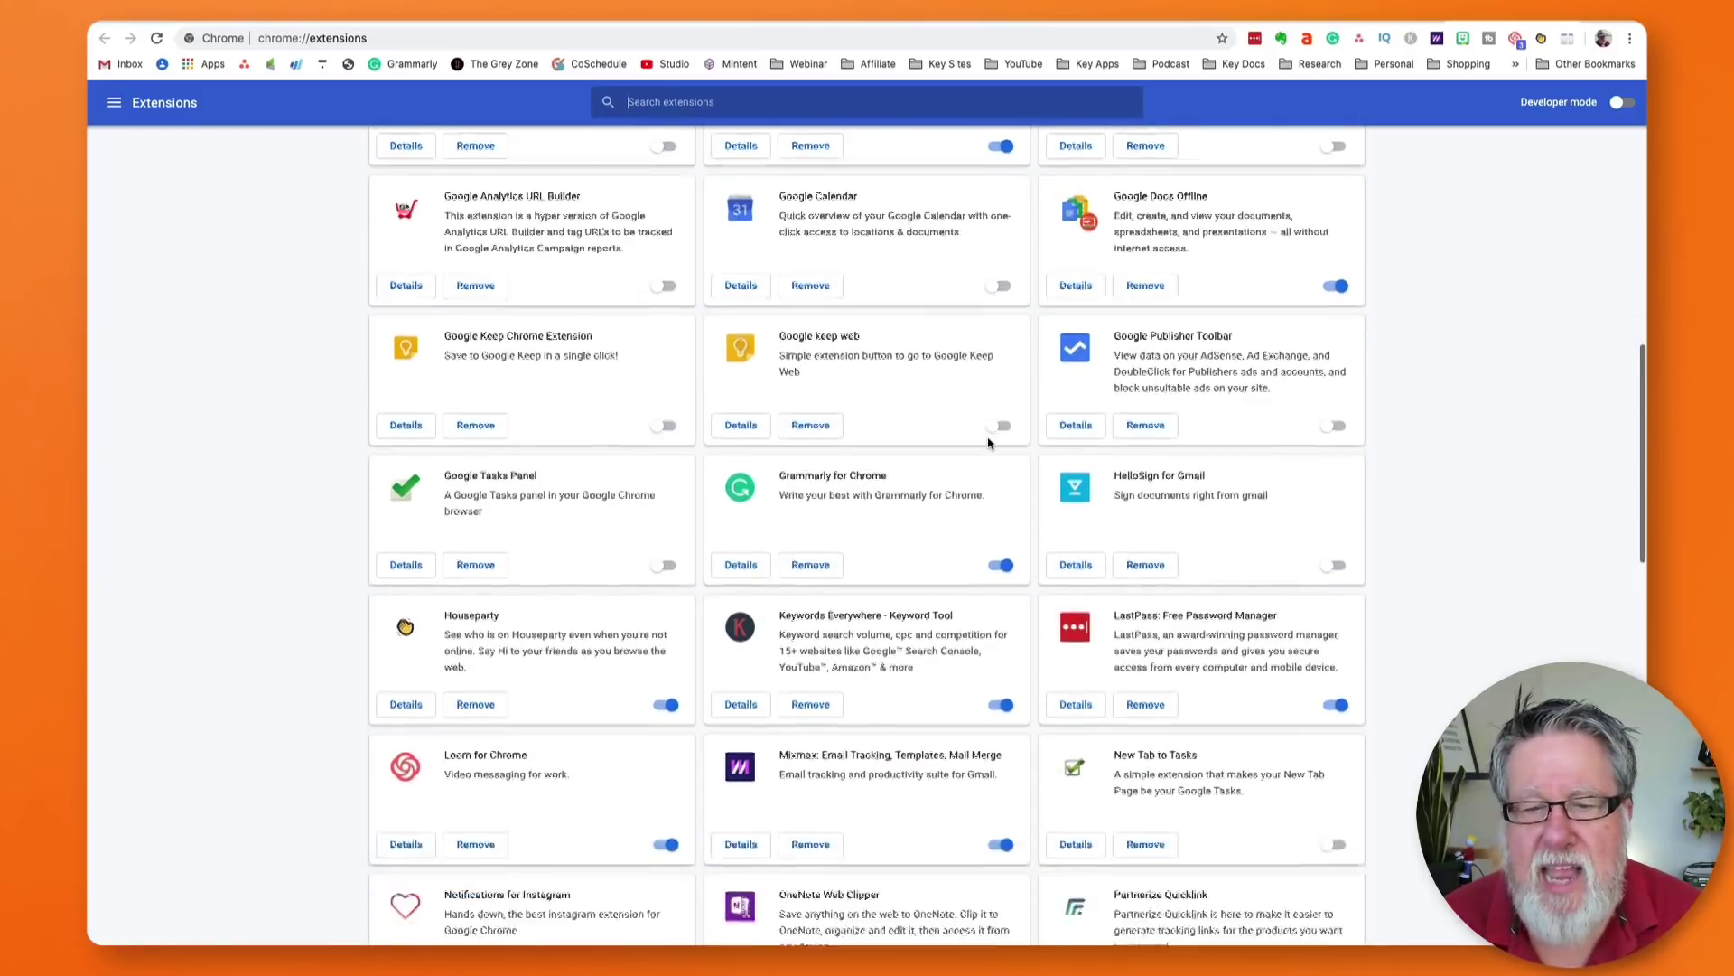
scroll(991, 442, down, 2)
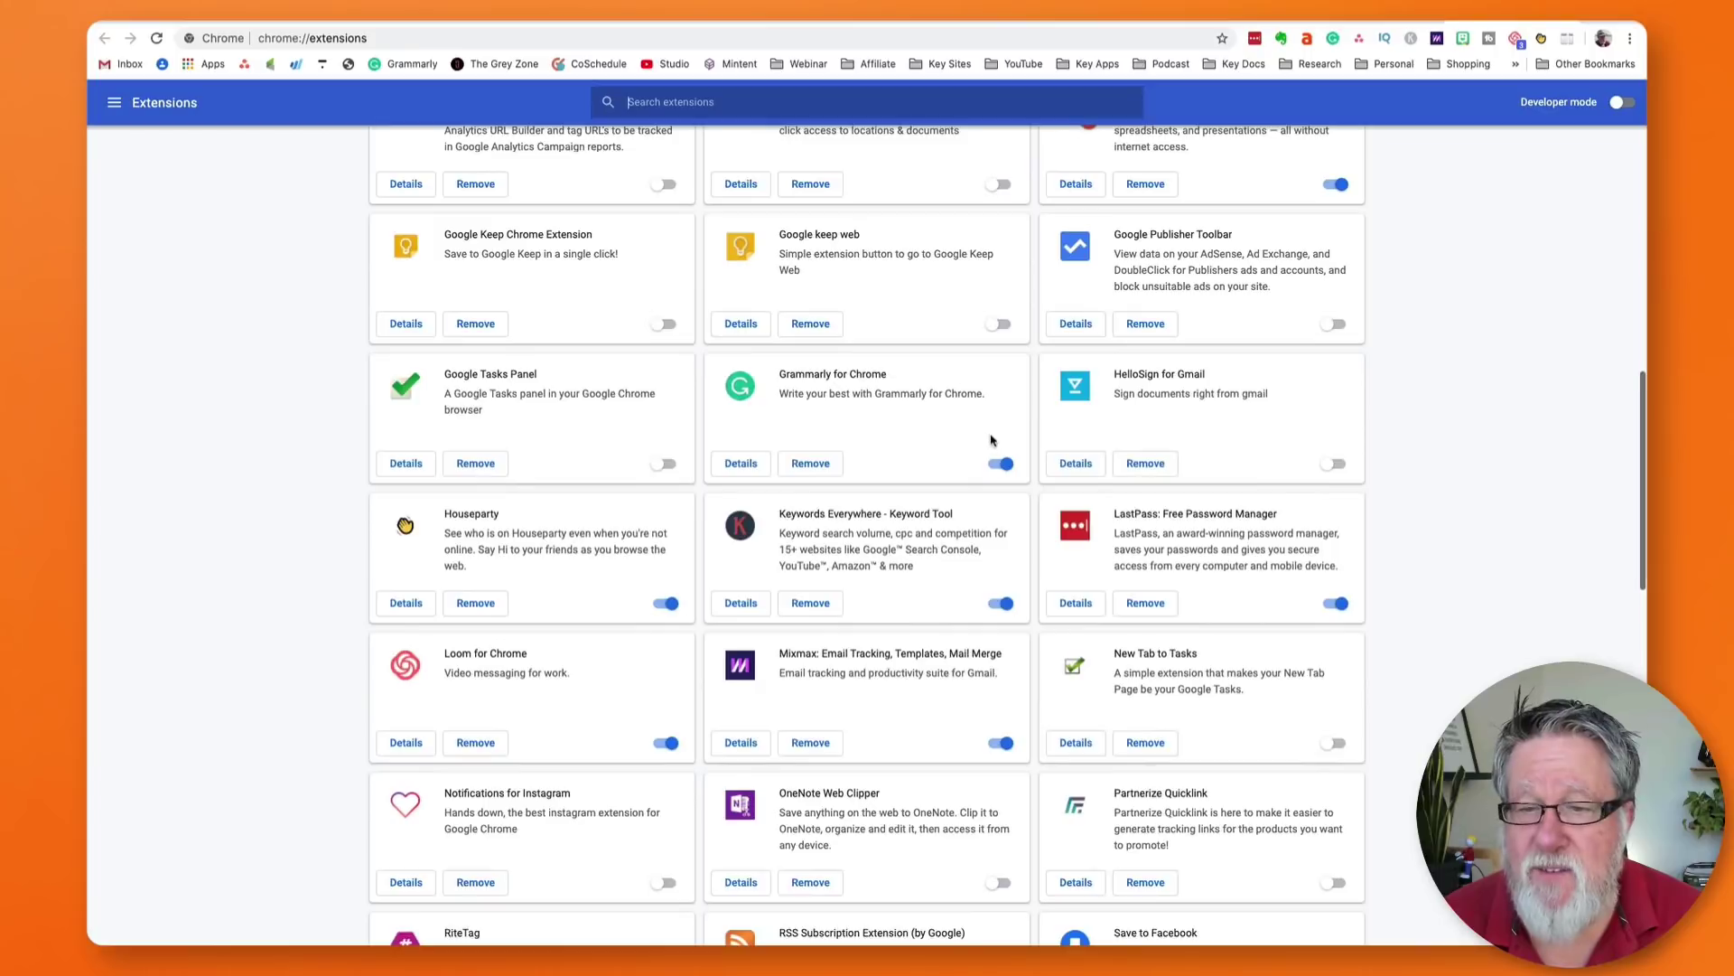
scroll(991, 440, down, 11)
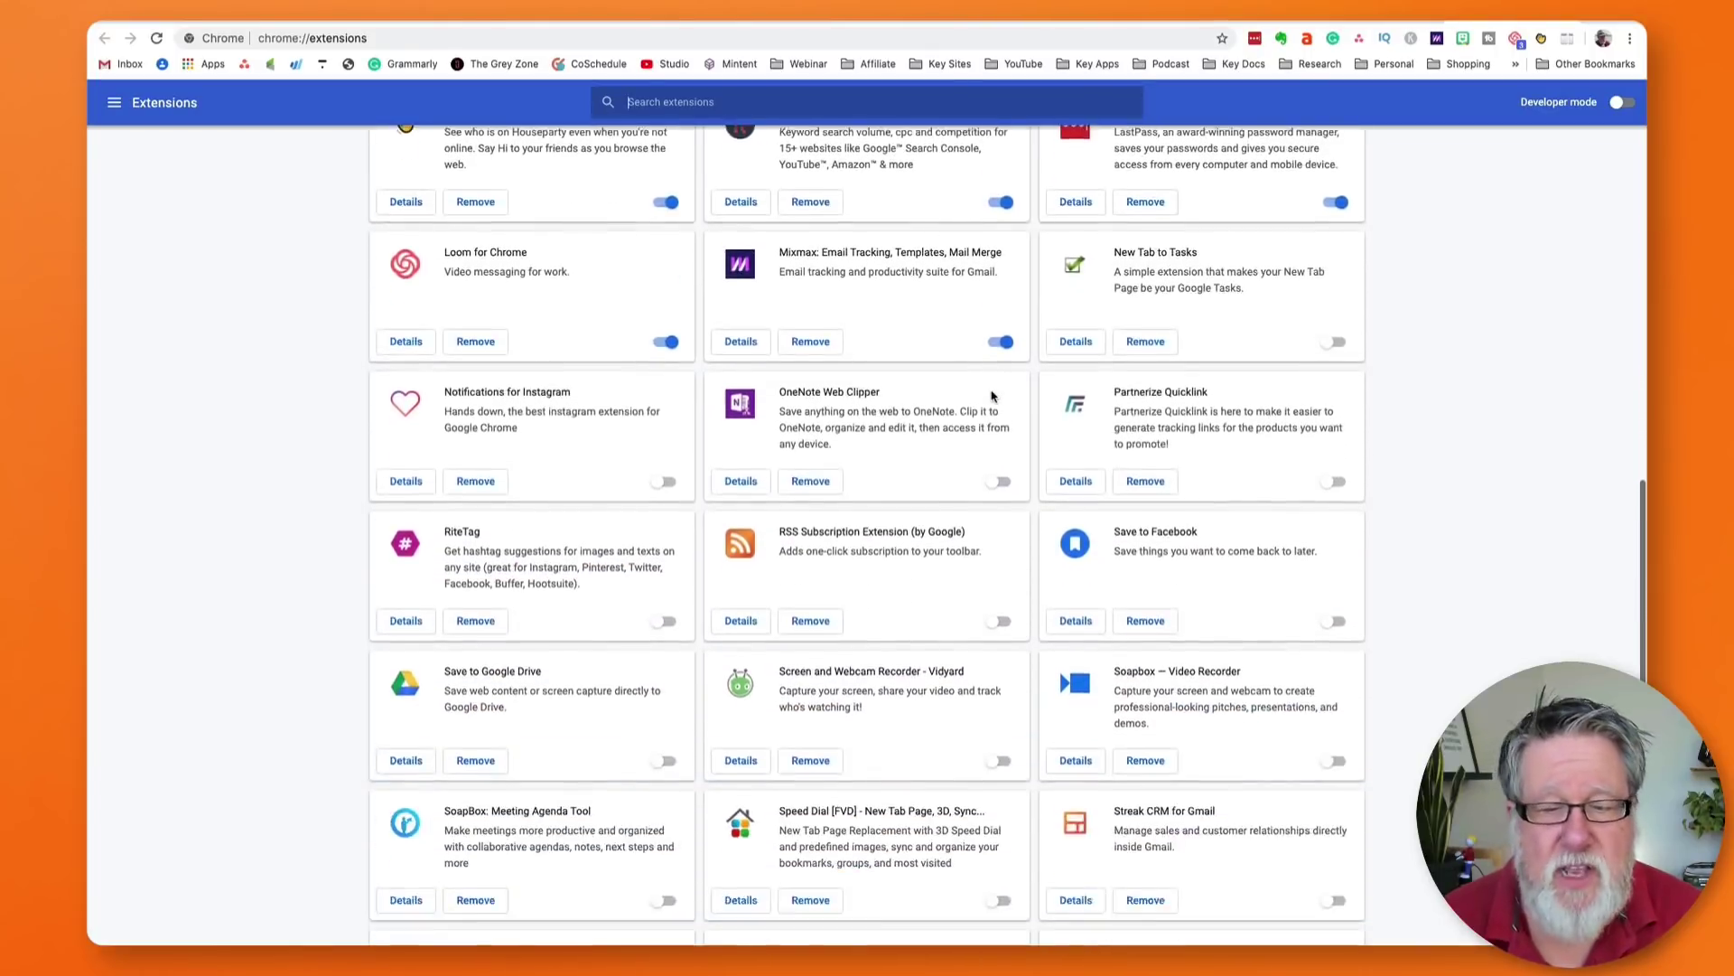
scroll(991, 395, down, 6)
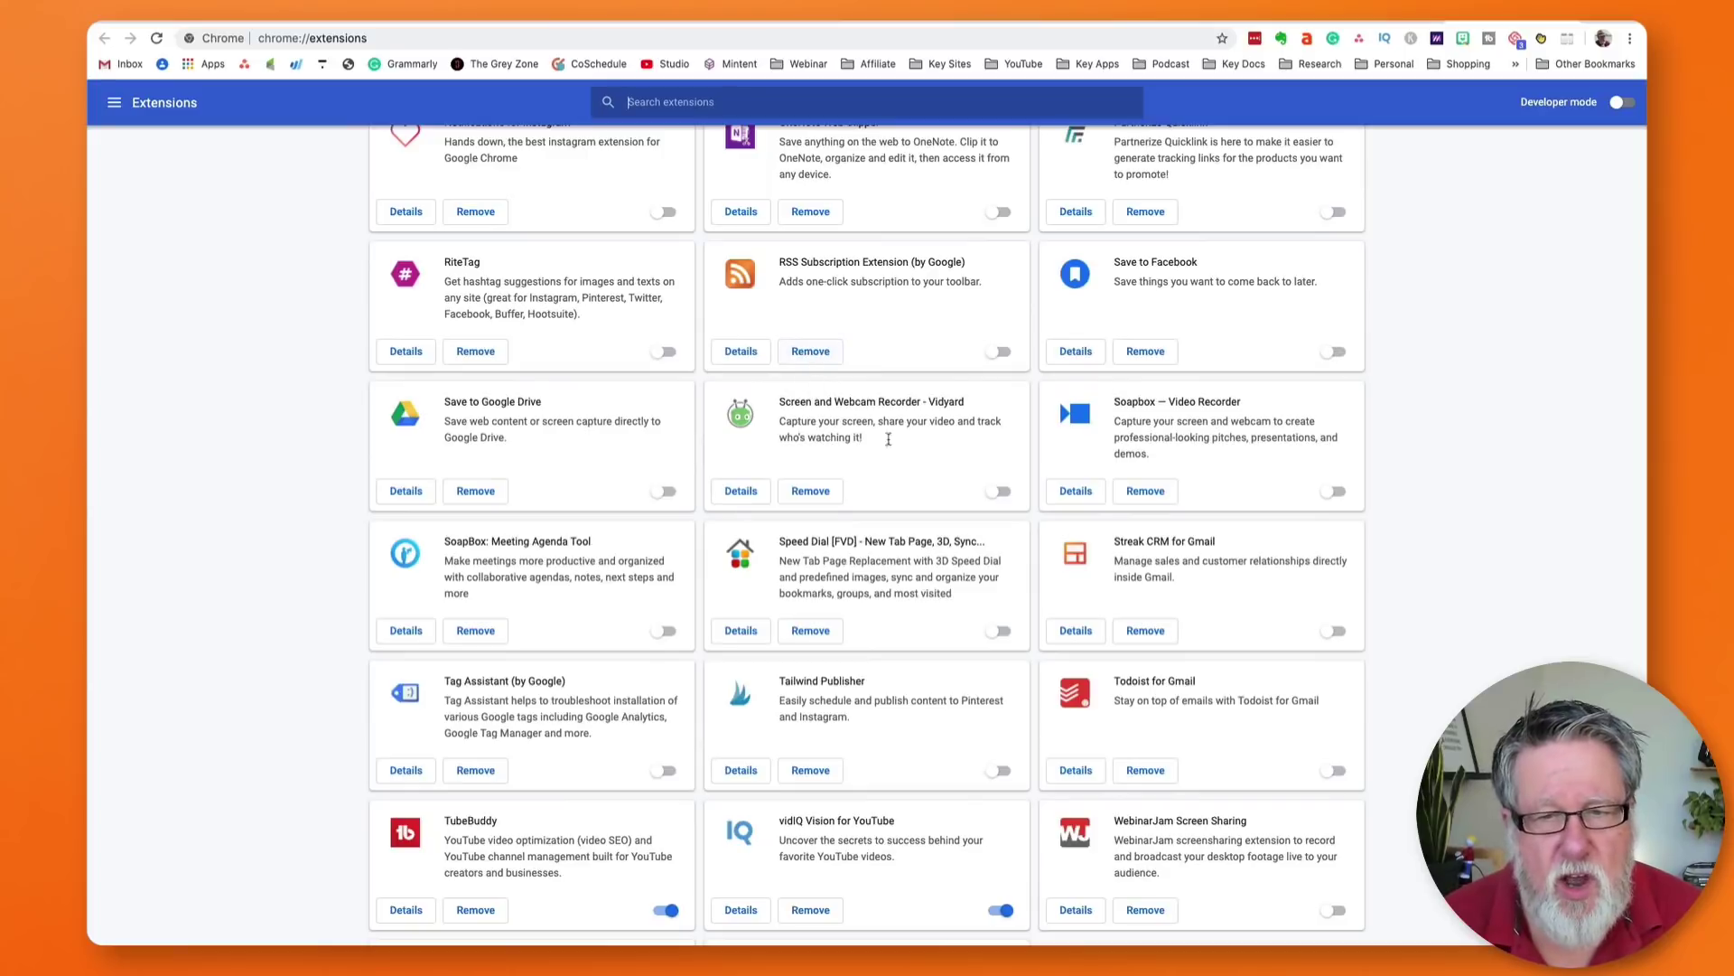
scroll(894, 452, up, 10)
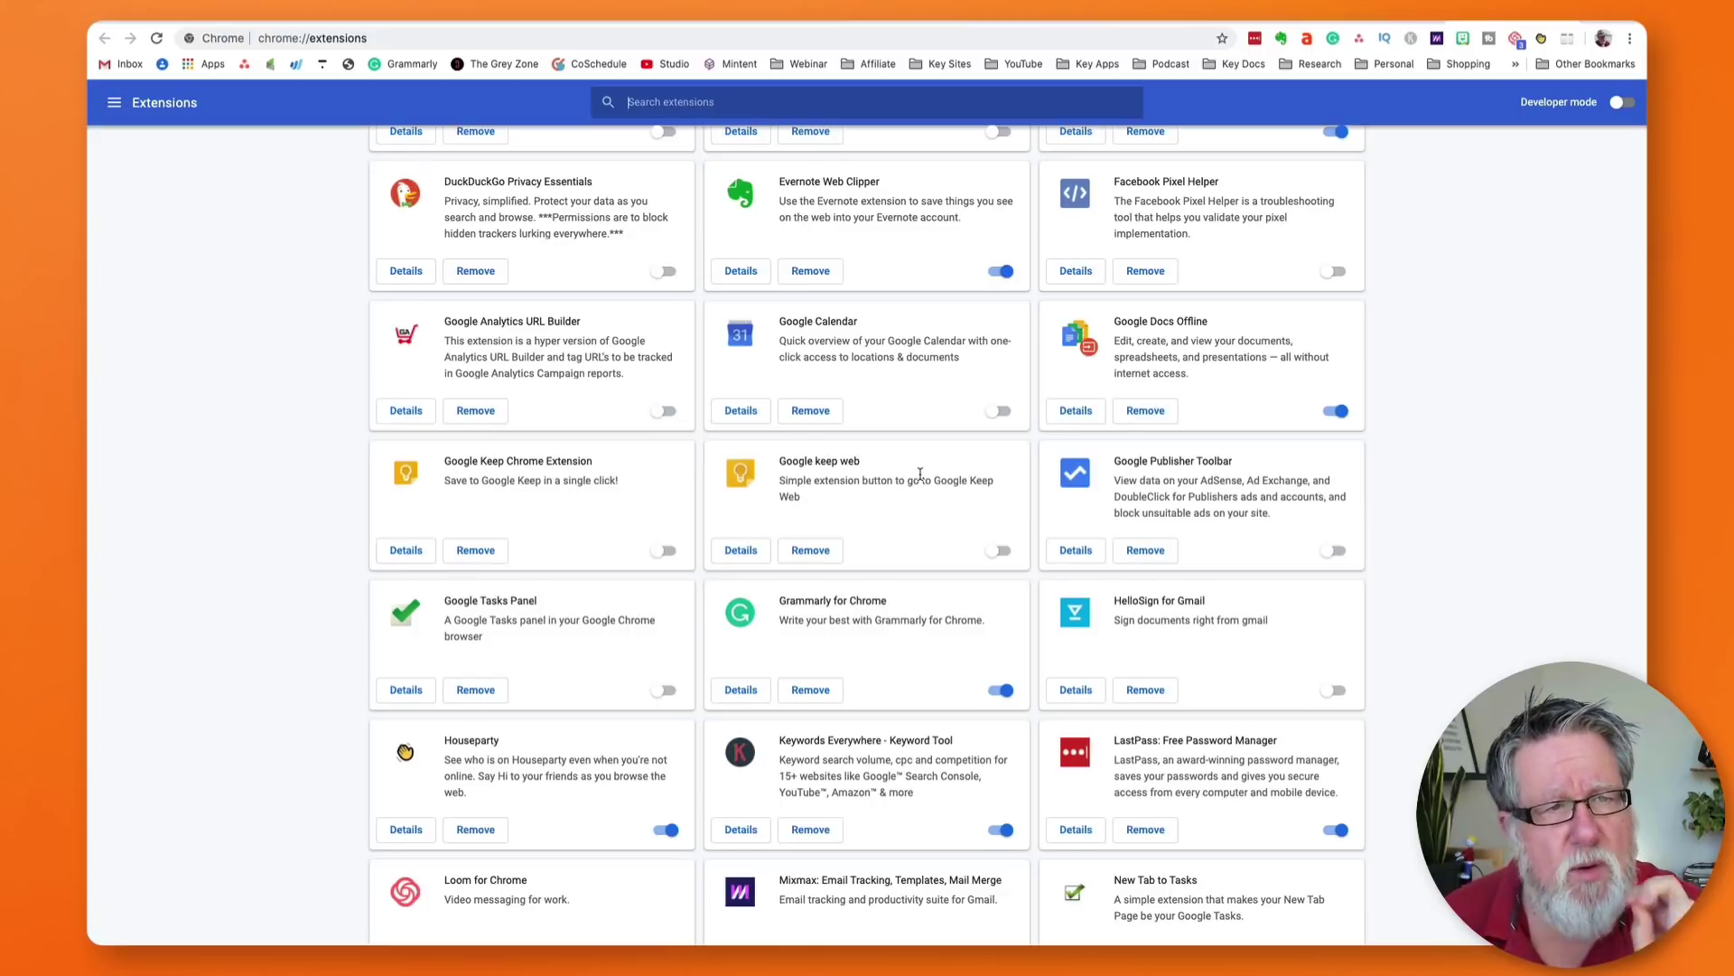
scroll(920, 473, up, 1)
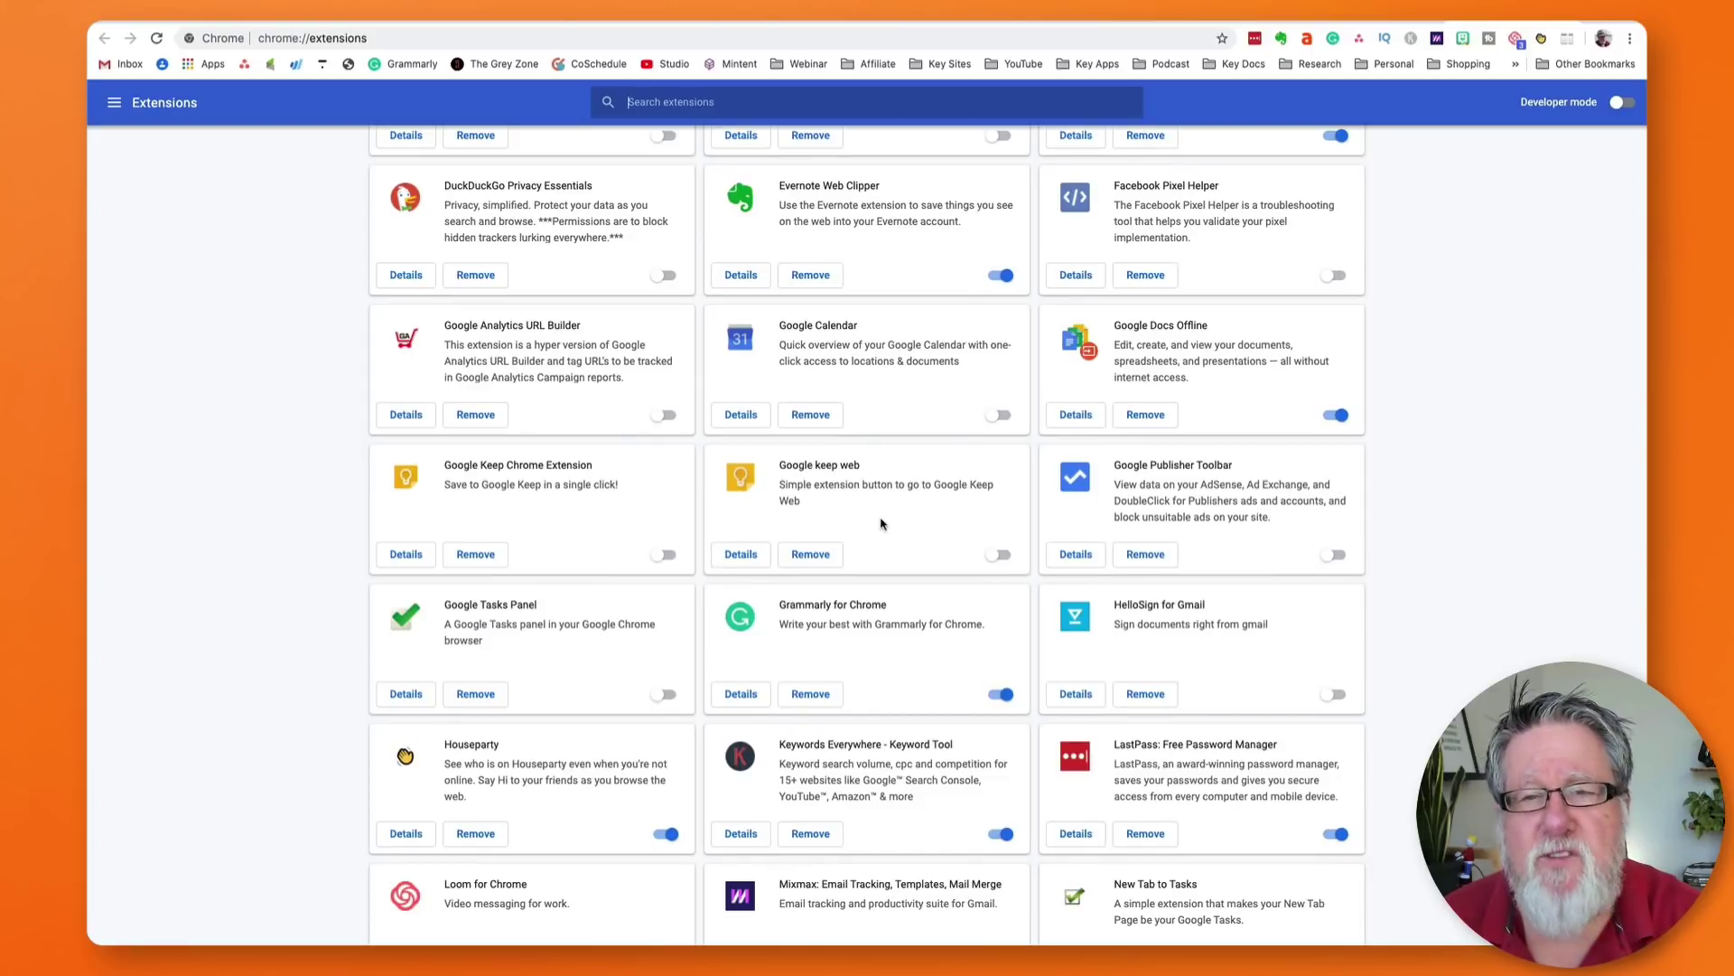
scroll(1120, 330, up, 8)
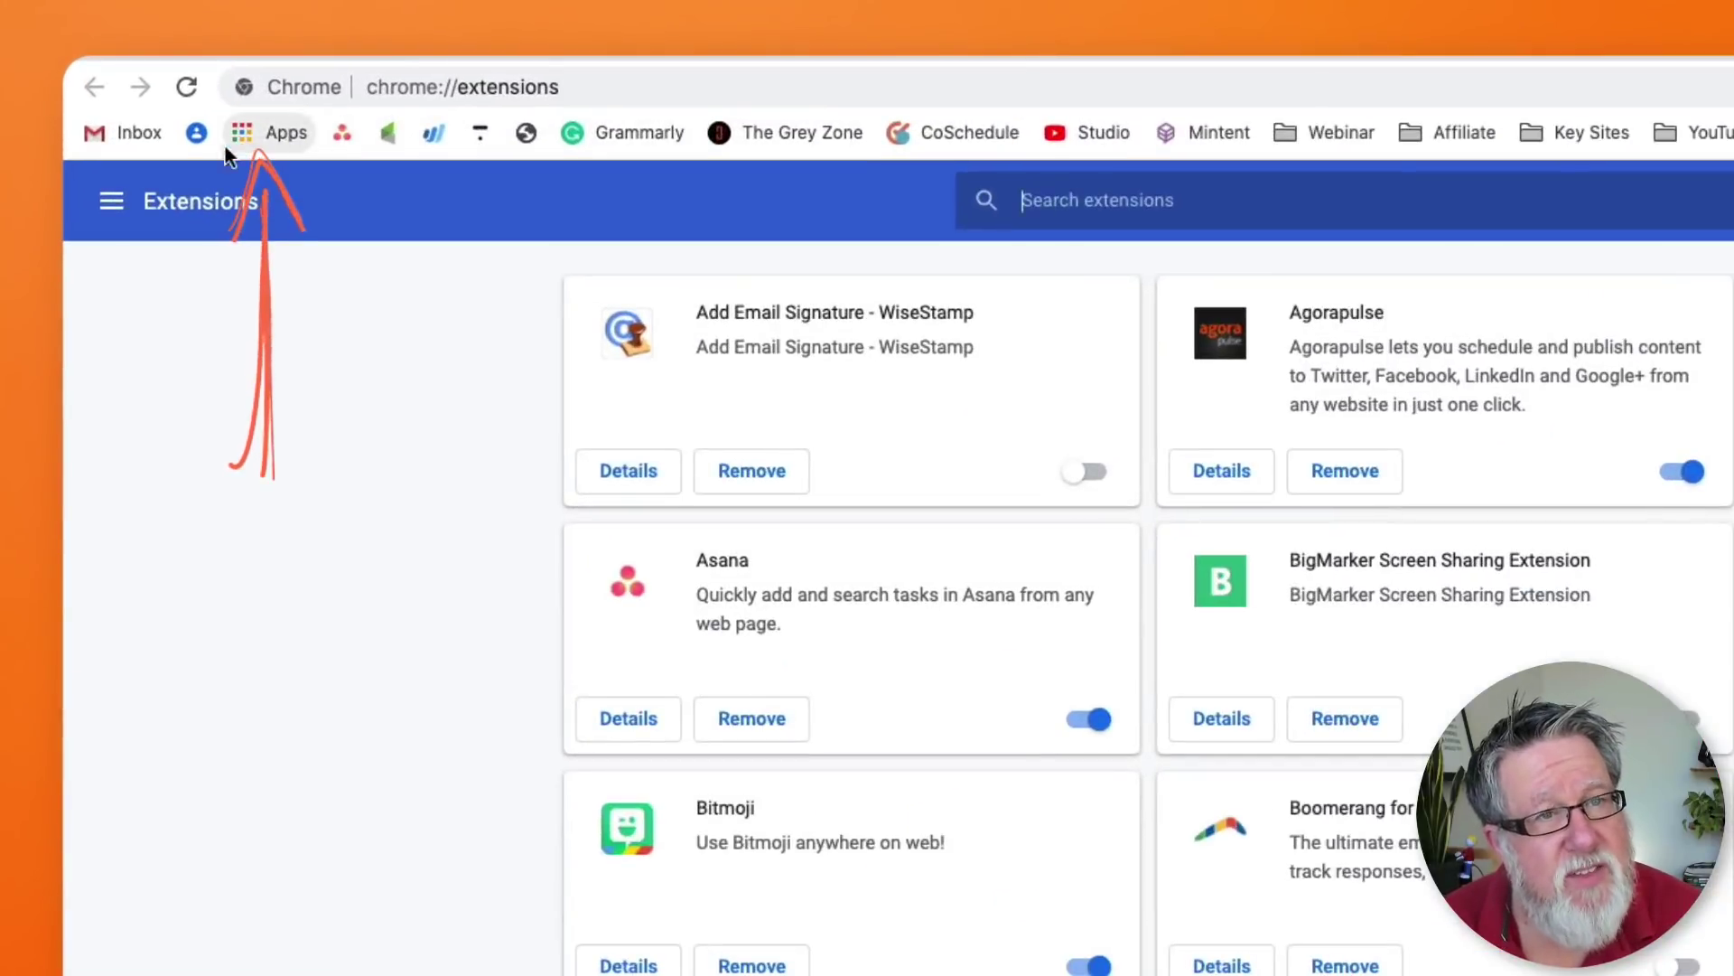
- Launch Google Drive from the chrome://apps page via the Apps bookmark
click(242, 133)
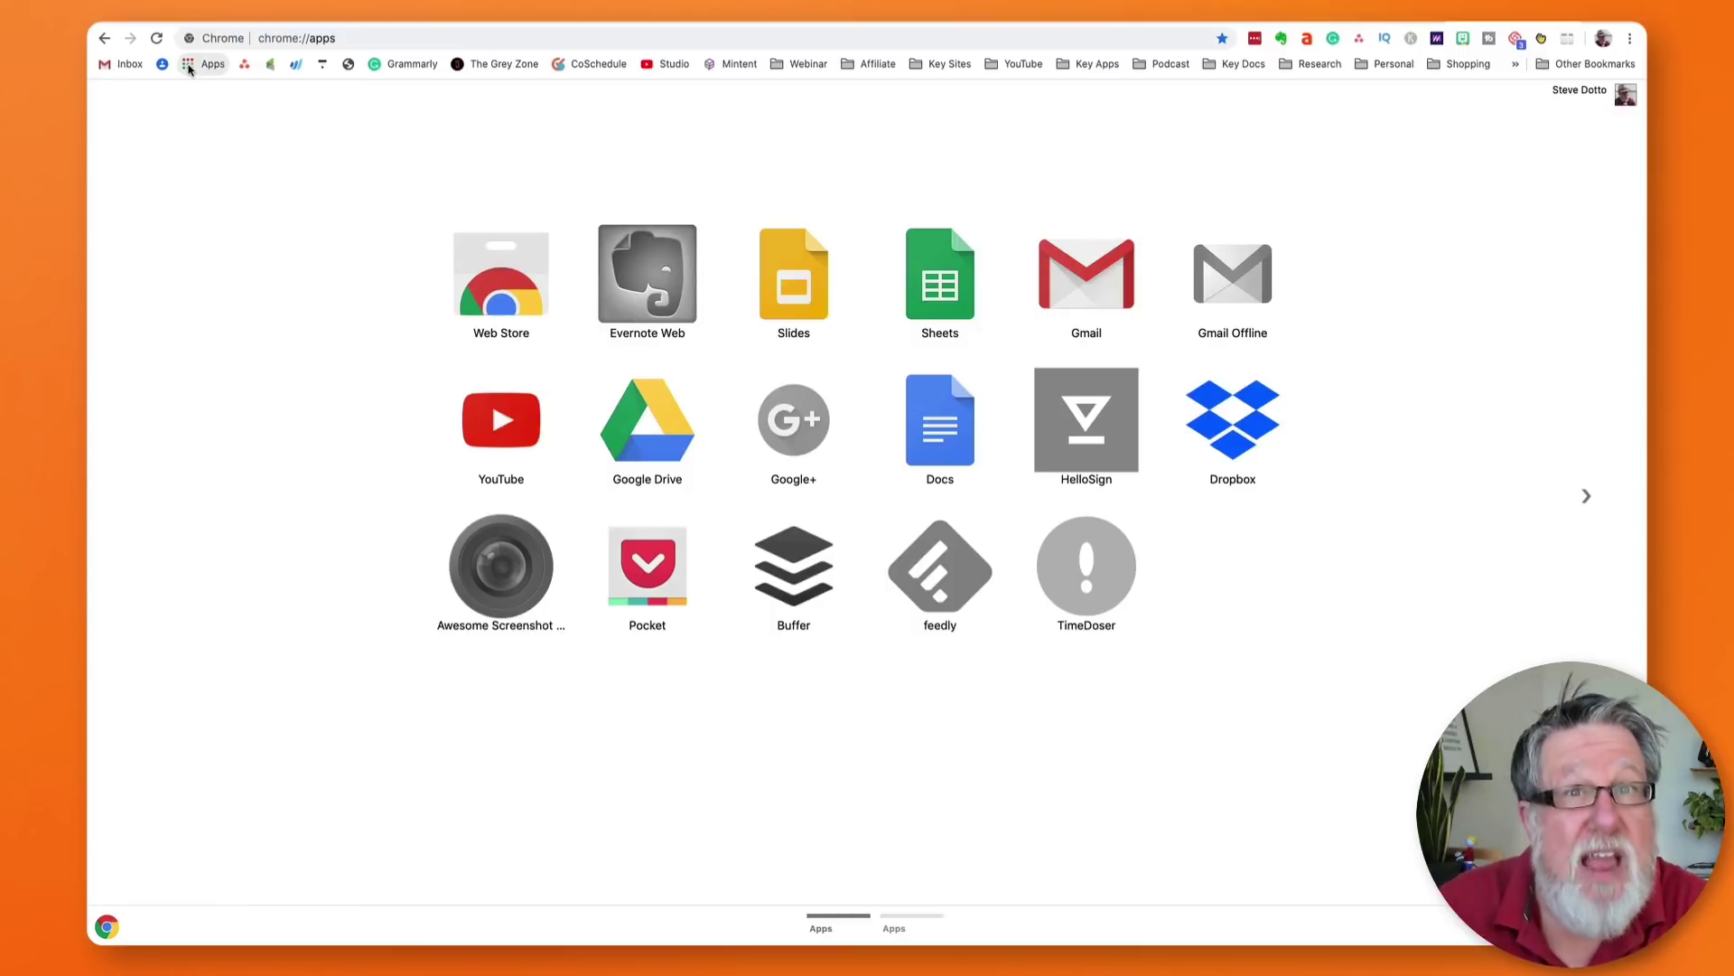
click(647, 459)
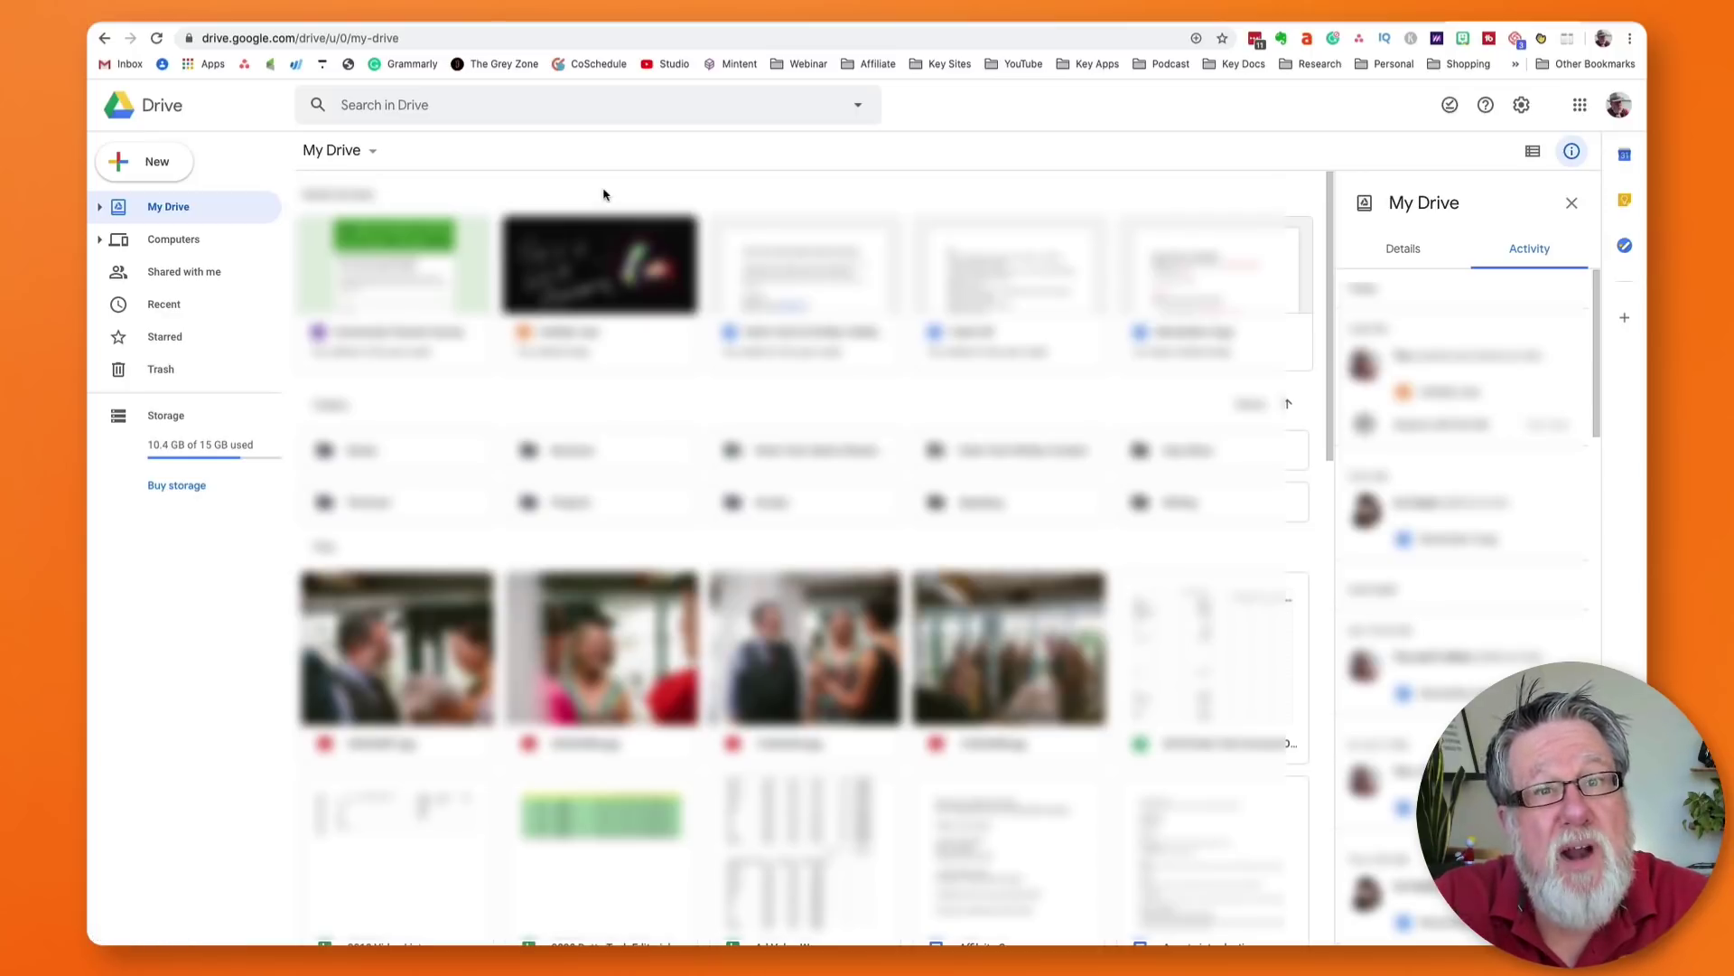
- Open Google Drive's New menu to show Folder, upload, Docs, Sheets and Slides options
click(166, 171)
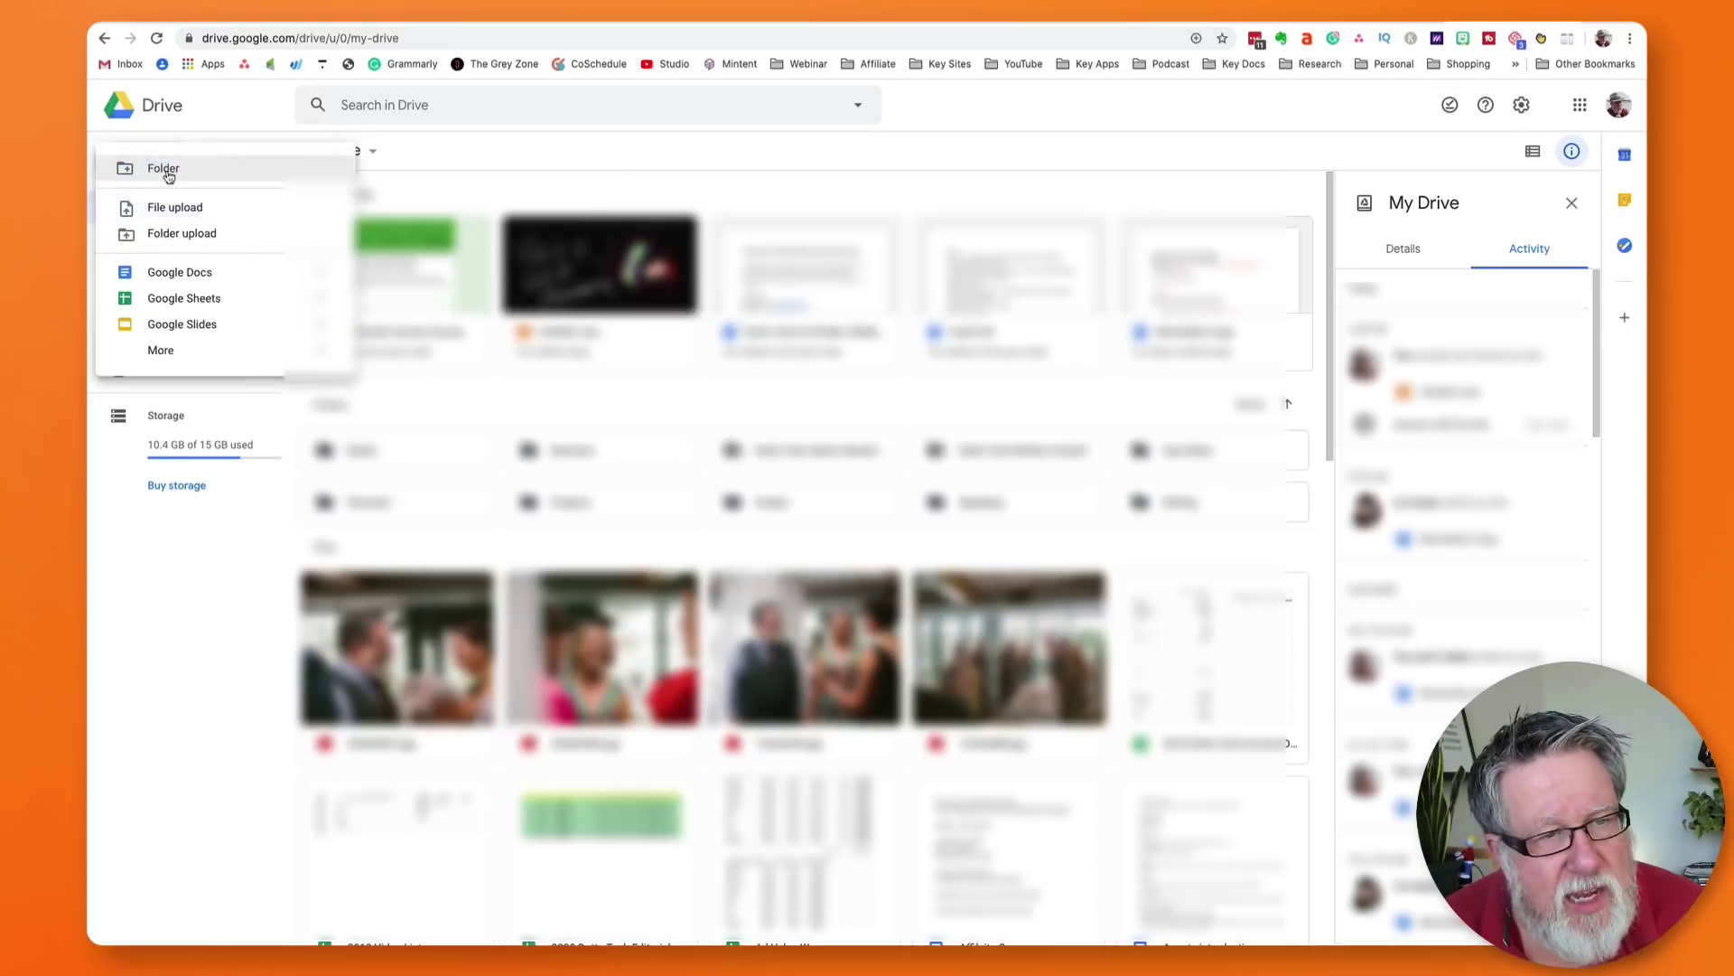